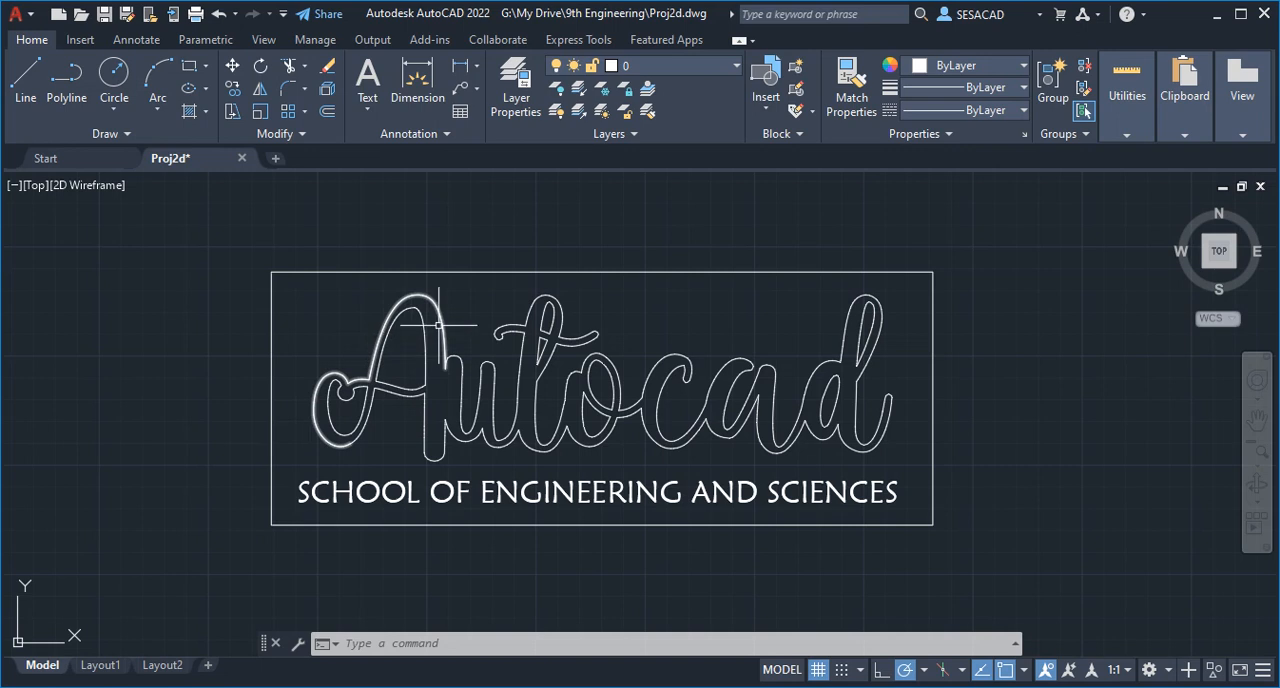
- Explode the outer outline polyline of the letter A into separate segments
{"action": "left_click", "coordinate": [438, 325]}
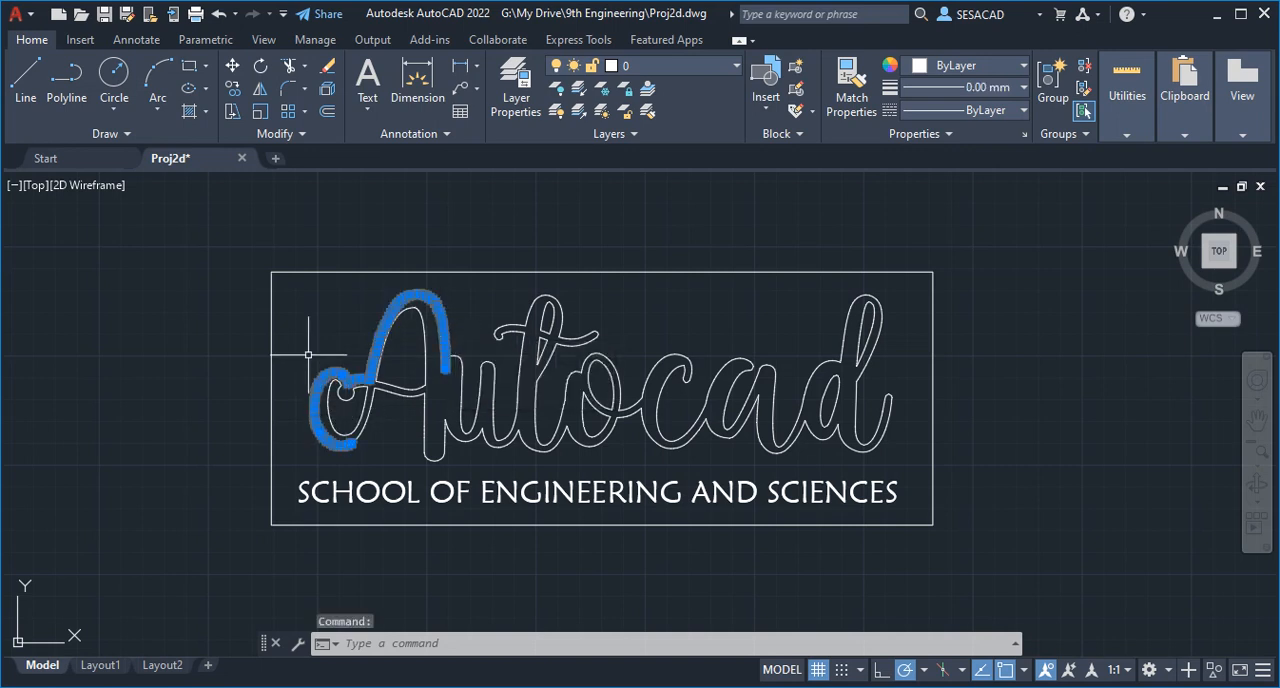
{"action": "key", "text": "Escape"}
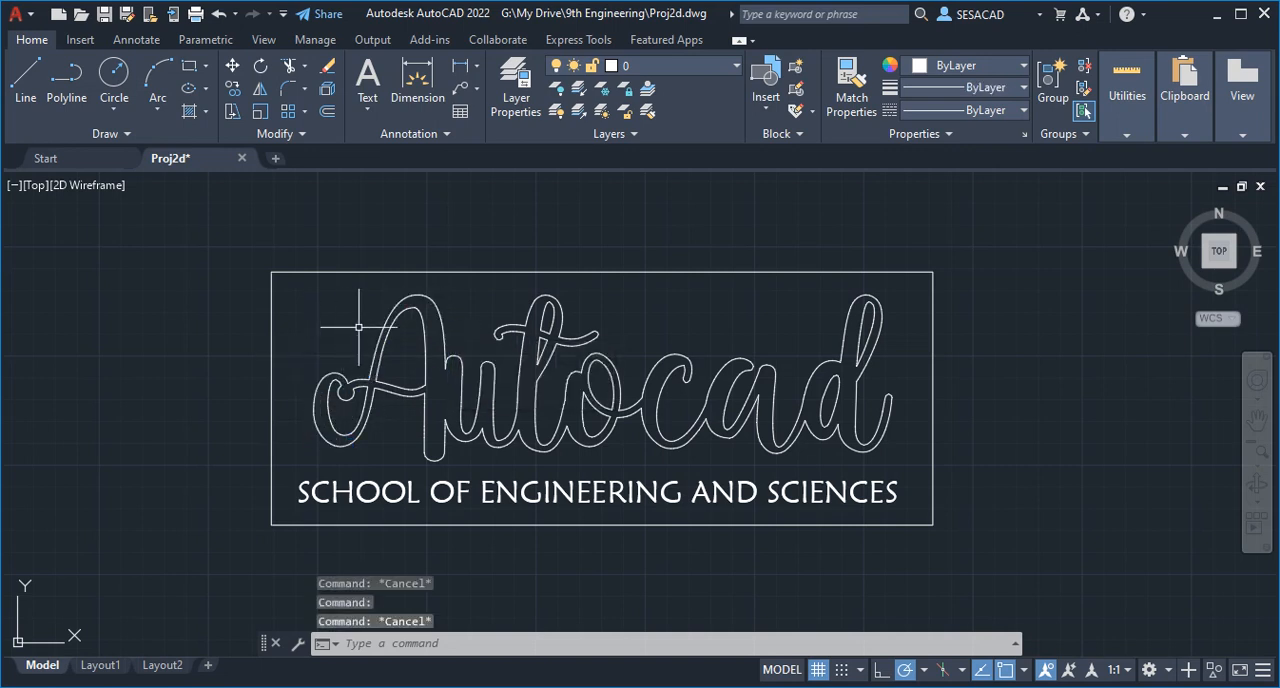
{"action": "type", "text": "explo"}
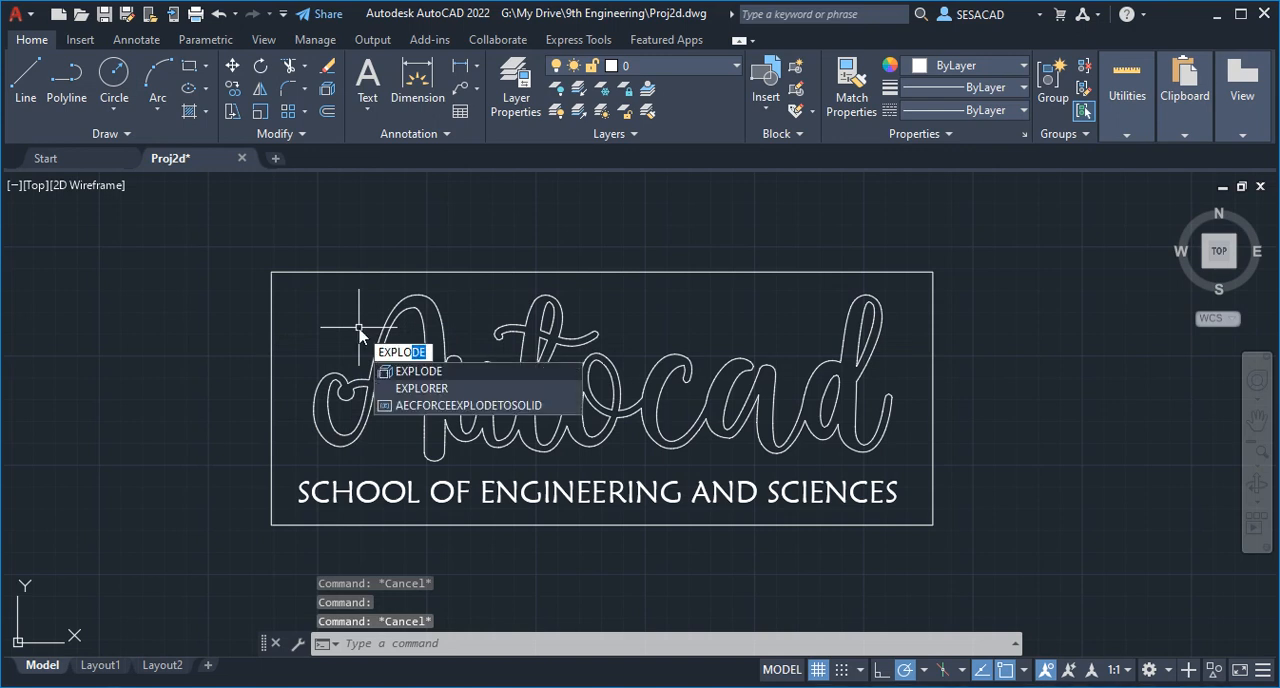
{"action": "key", "text": "Return"}
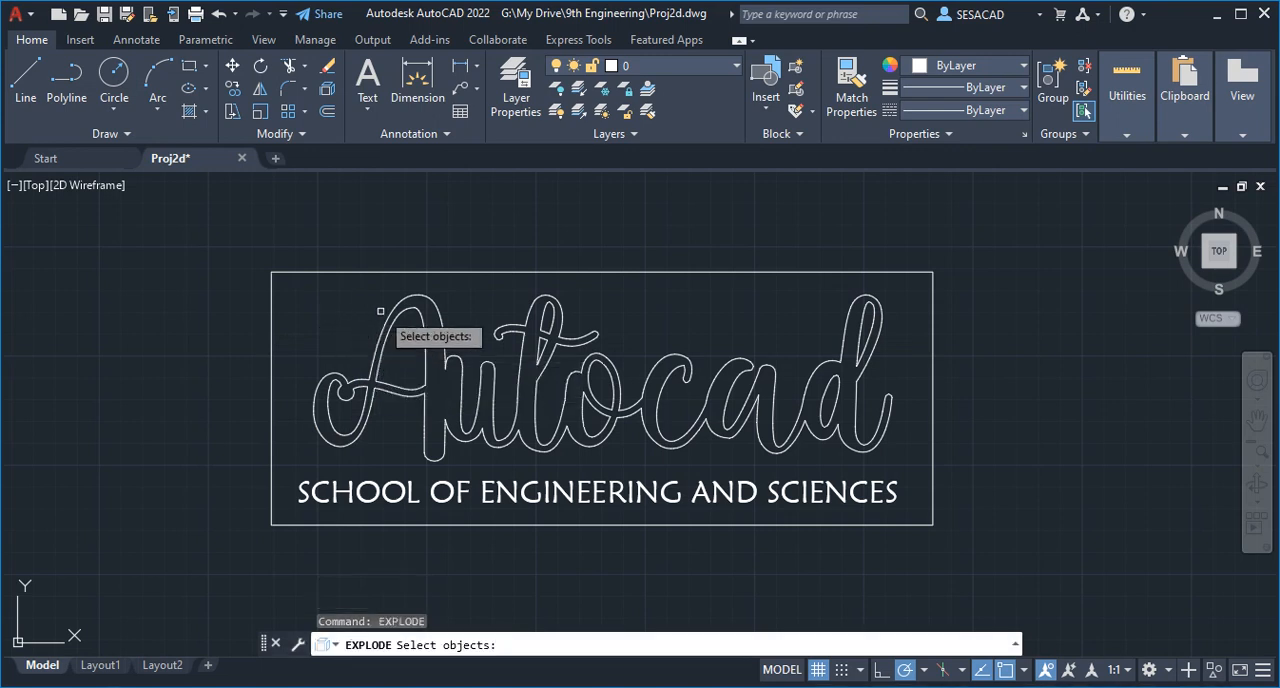
{"action": "left_click", "coordinate": [390, 310]}
{"action": "key", "text": "Return"}
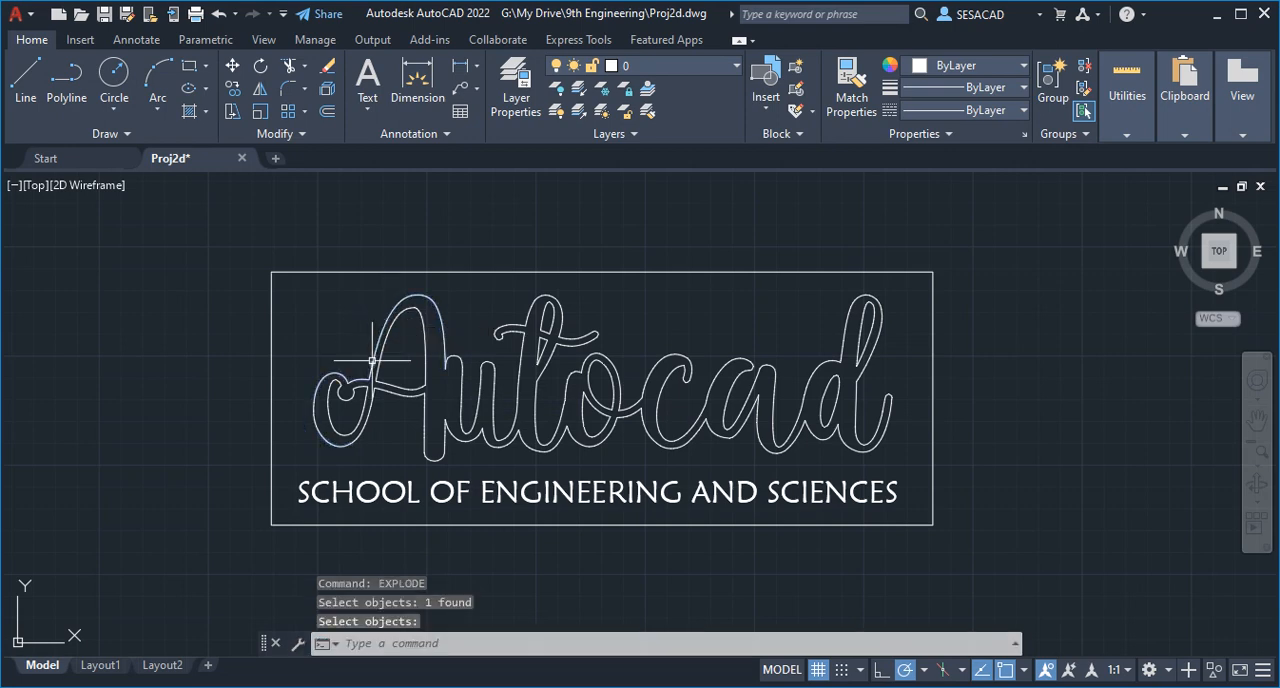
- Inspect individual segments of the A and t outlines to check whether they are separate objects
{"action": "scroll", "coordinate": [370, 360], "scroll_direction": "up", "scroll_amount": 6}
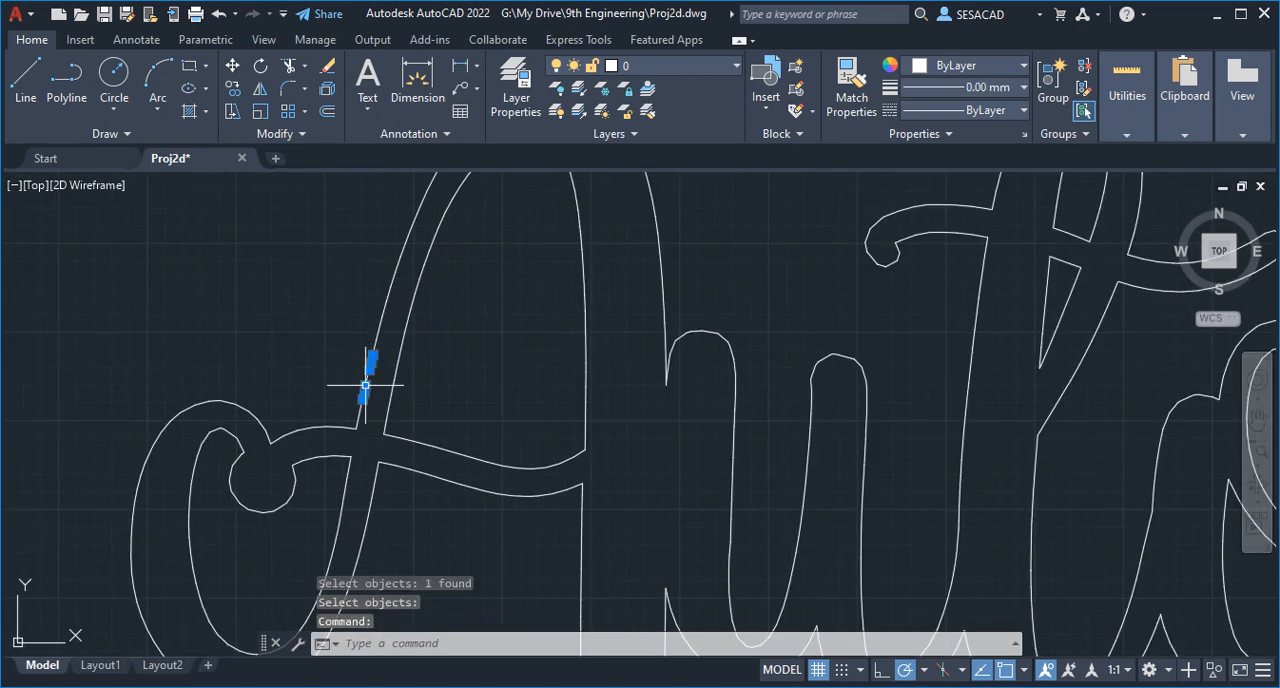
{"action": "key", "text": "Escape"}
{"action": "key", "text": "Escape"}
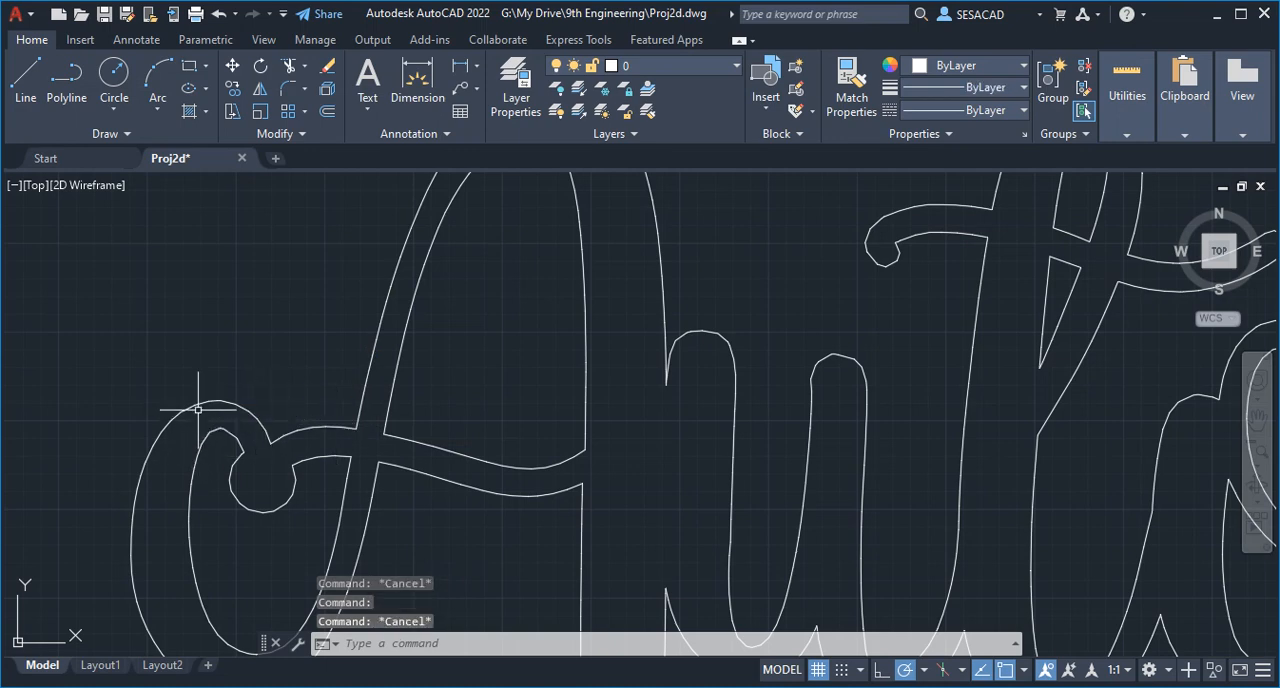
{"action": "key", "text": "Escape"}
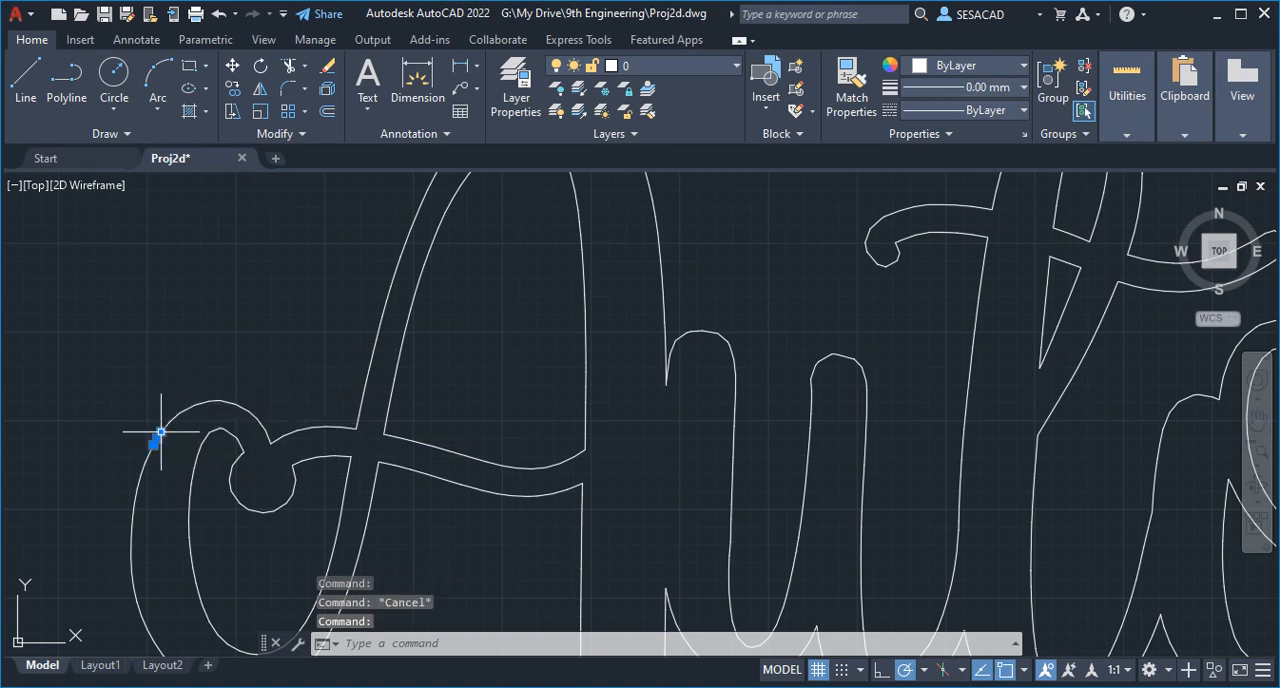
{"action": "scroll", "coordinate": [369, 406], "scroll_direction": "down", "scroll_amount": 3}
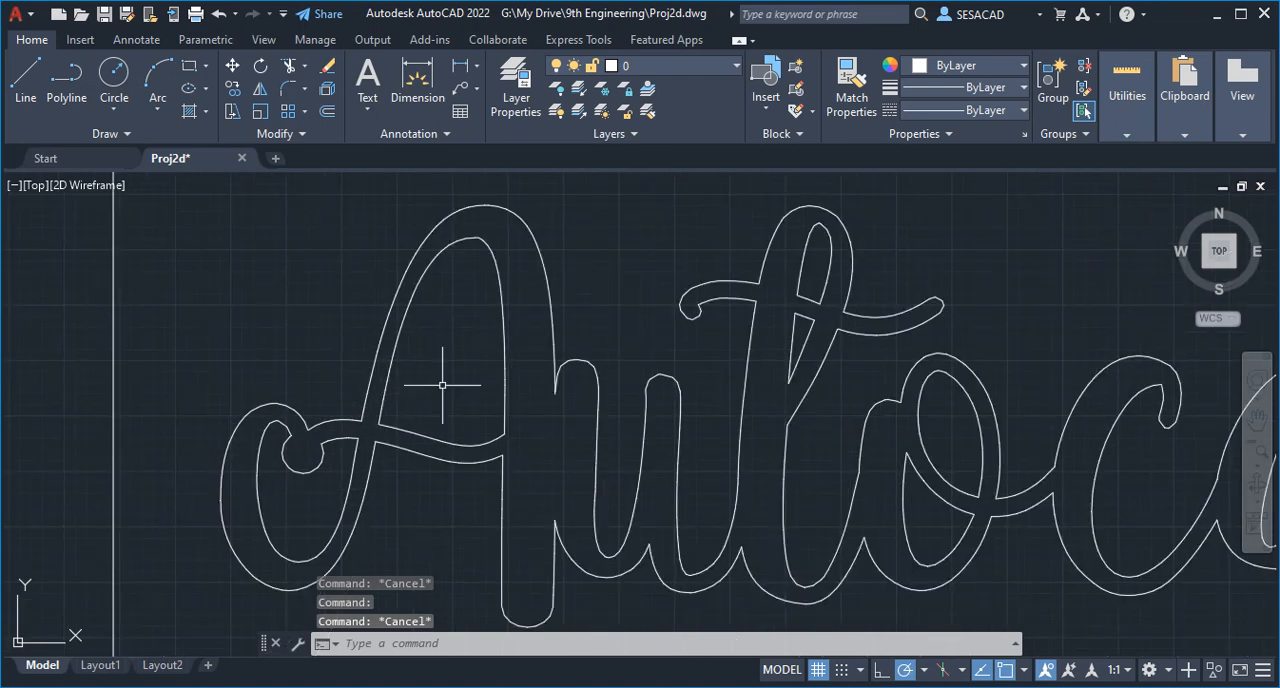
{"action": "left_click", "coordinate": [727, 284]}
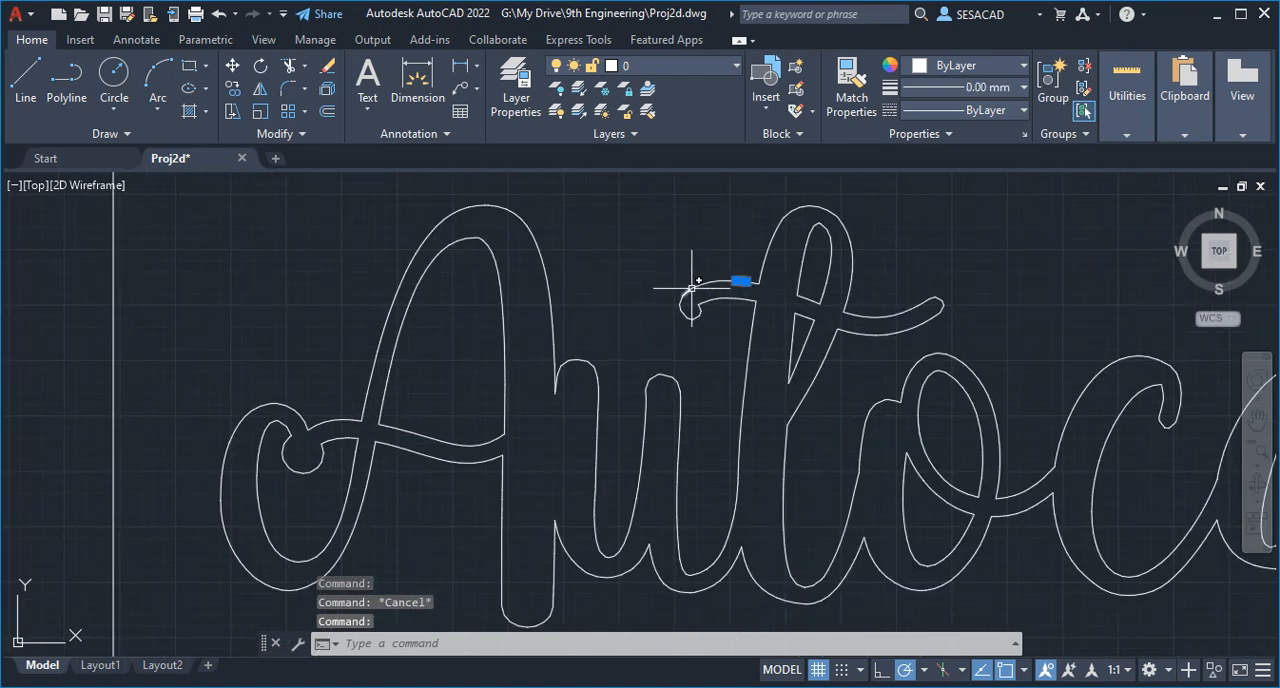
{"action": "left_click", "coordinate": [692, 288]}
{"action": "left_click", "coordinate": [767, 252]}
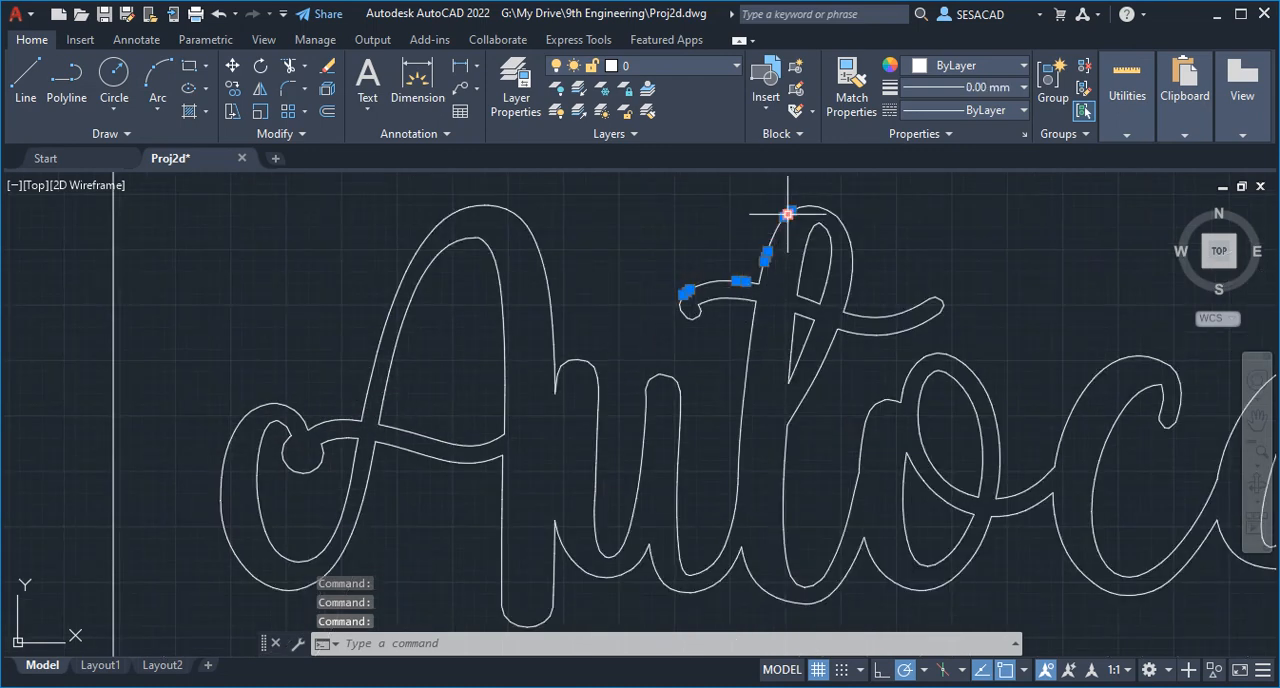
{"action": "key", "text": "Escape"}
{"action": "key", "text": "Escape"}
{"action": "key", "text": "Escape"}
- Start PEDIT on the short segment under the A's lower-left loop, turn it into a polyline and choose the Join option
{"action": "scroll", "coordinate": [617, 308], "scroll_direction": "down", "scroll_amount": 3}
{"action": "middle_click_drag", "start_coordinate": [617, 308], "coordinate": [497, 322]}
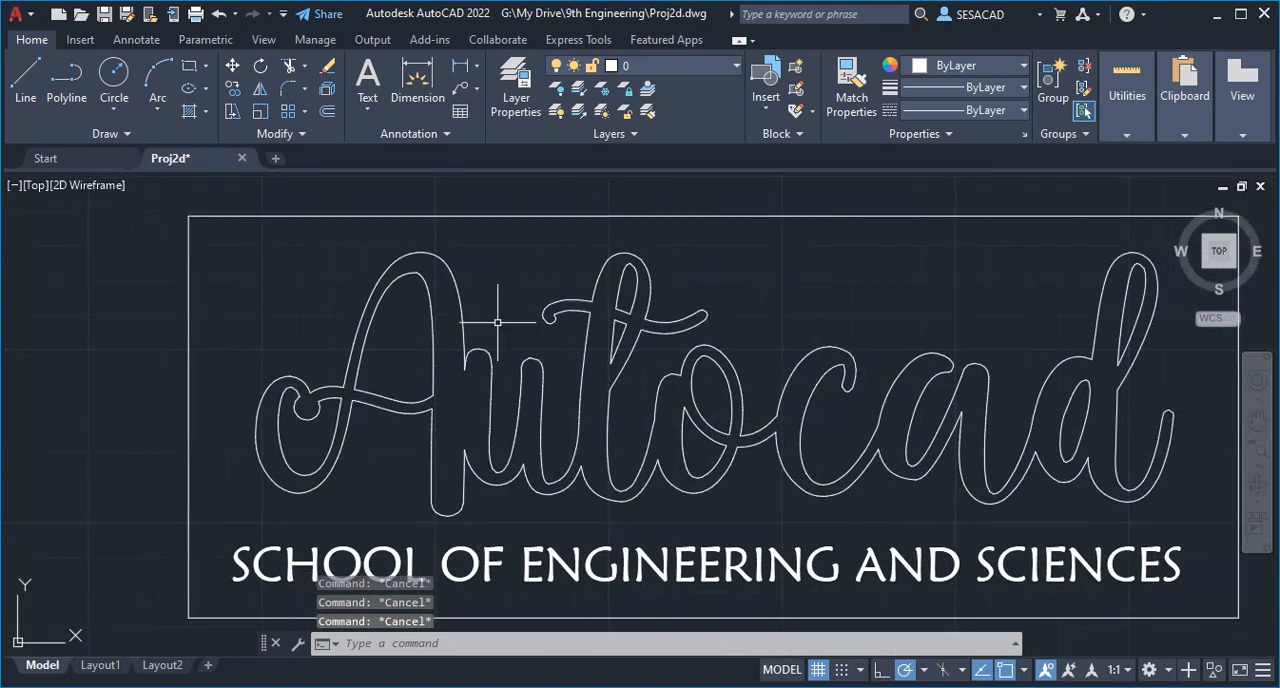
{"action": "middle_click_drag", "start_coordinate": [643, 330], "coordinate": [553, 316]}
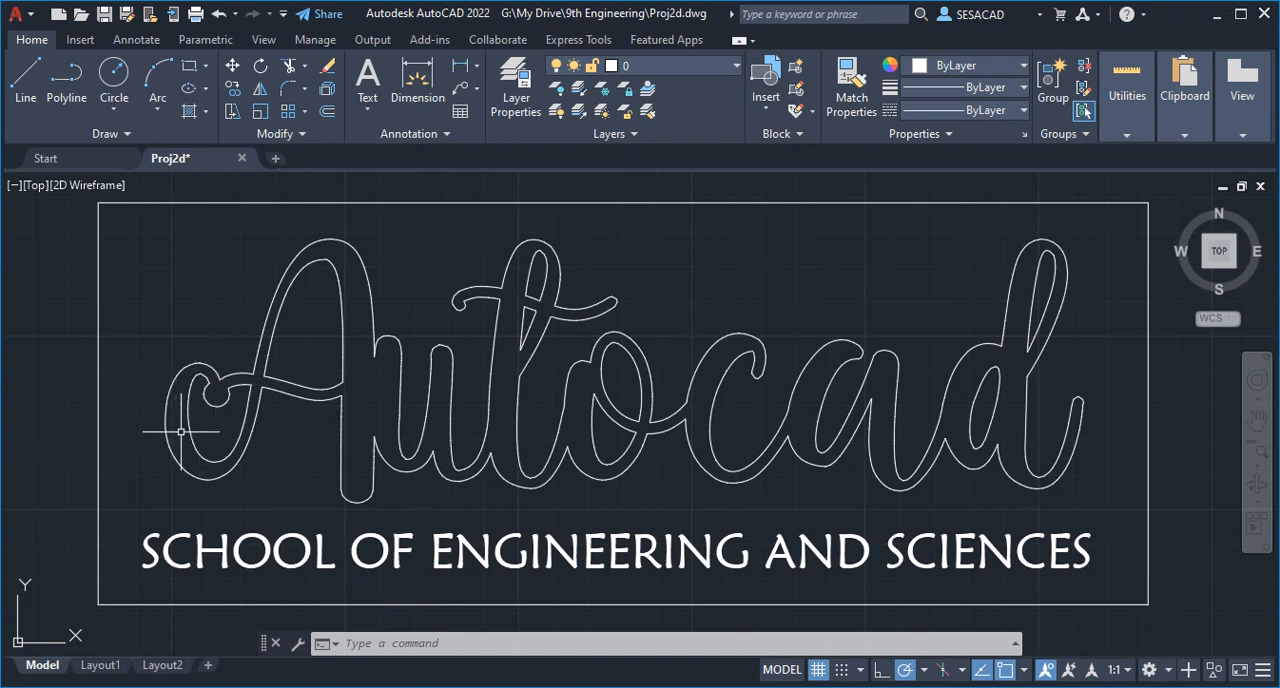
{"action": "type", "text": "DIT"}
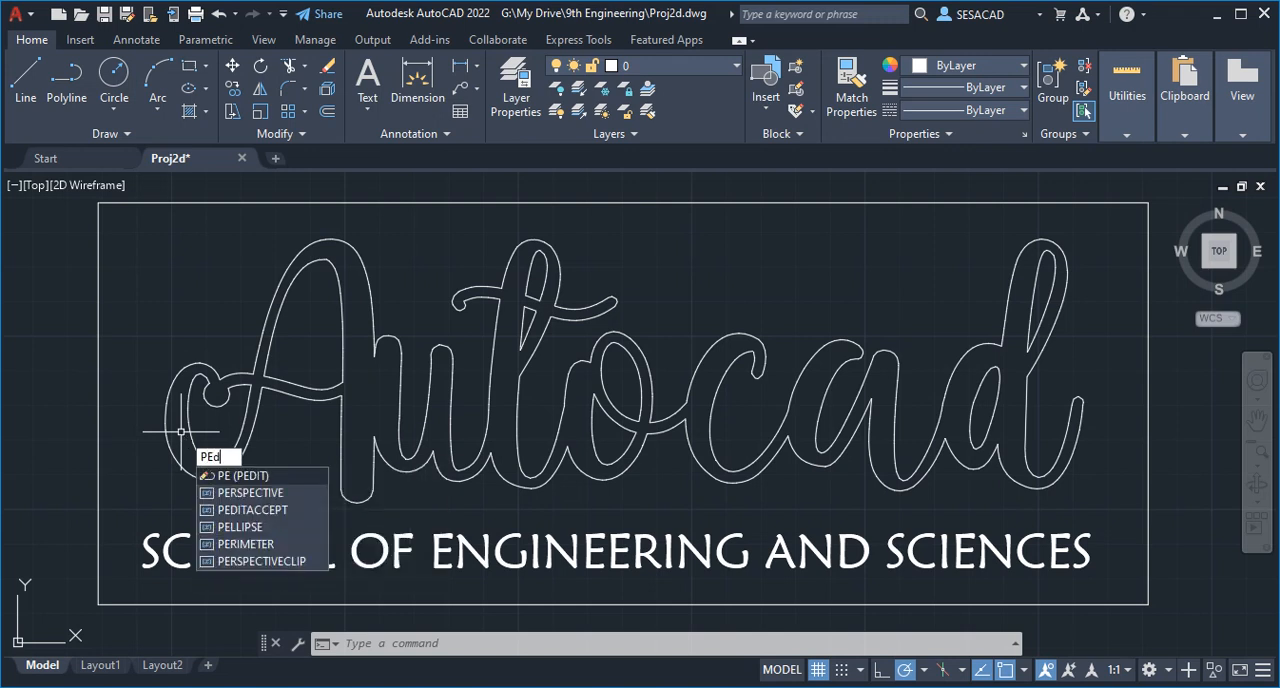
{"action": "key", "text": "Return"}
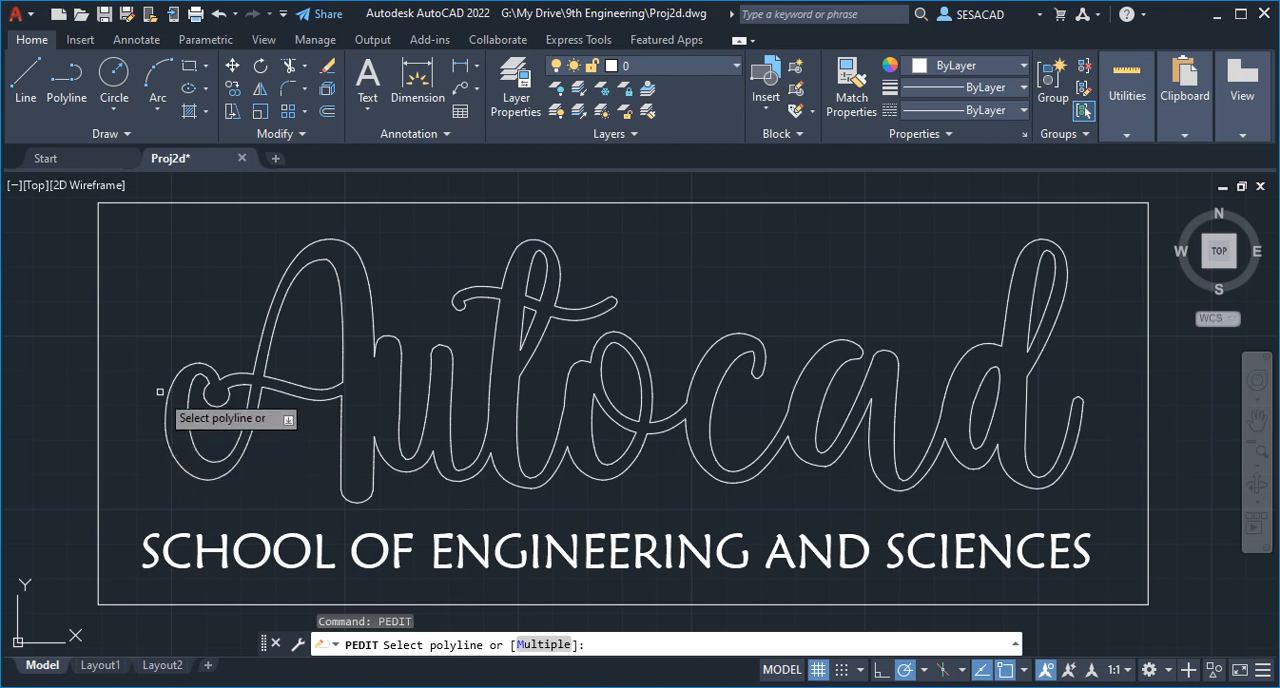
{"action": "left_click", "coordinate": [194, 480]}
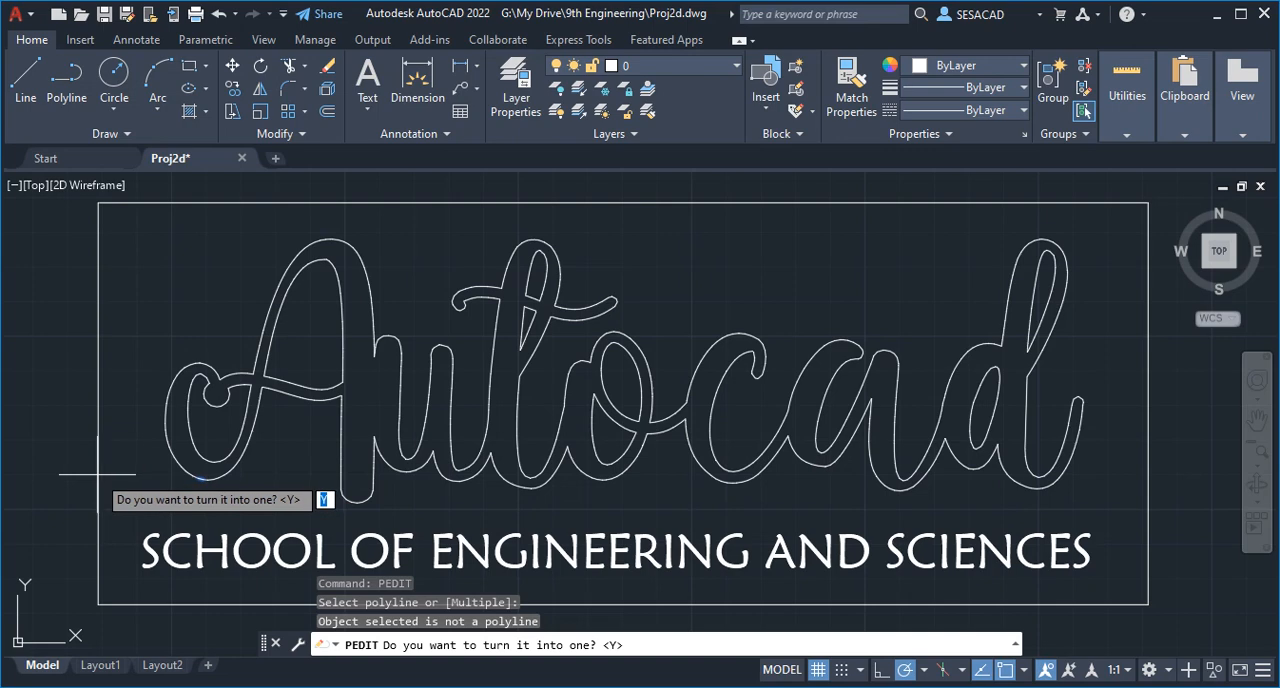
{"action": "scroll", "coordinate": [200, 485], "scroll_direction": "up", "scroll_amount": 8}
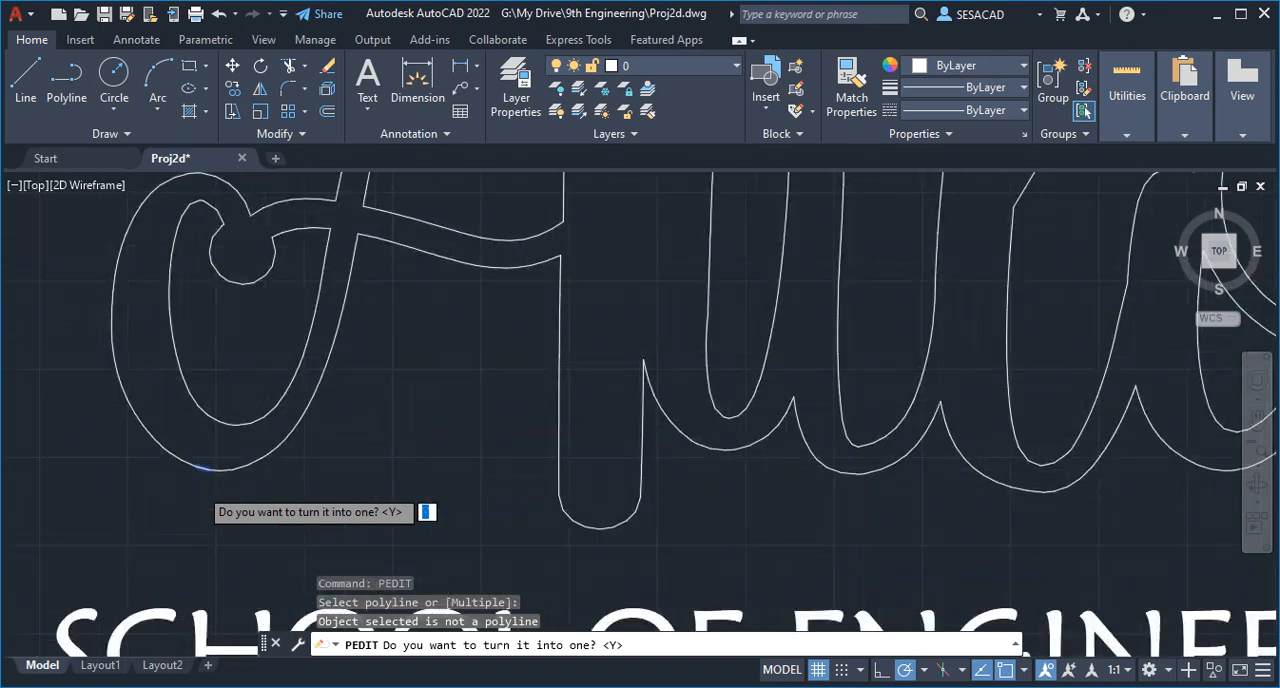
{"action": "scroll", "coordinate": [193, 412], "scroll_direction": "down", "scroll_amount": 5}
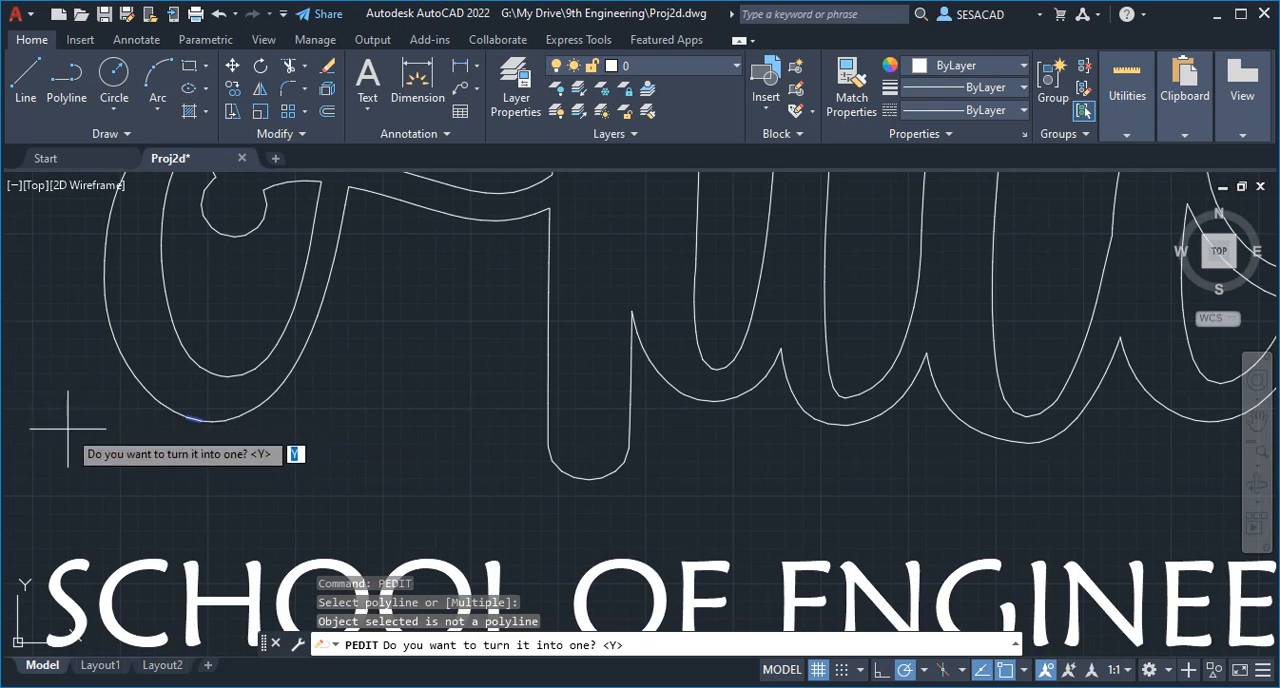
{"action": "key", "text": "Return"}
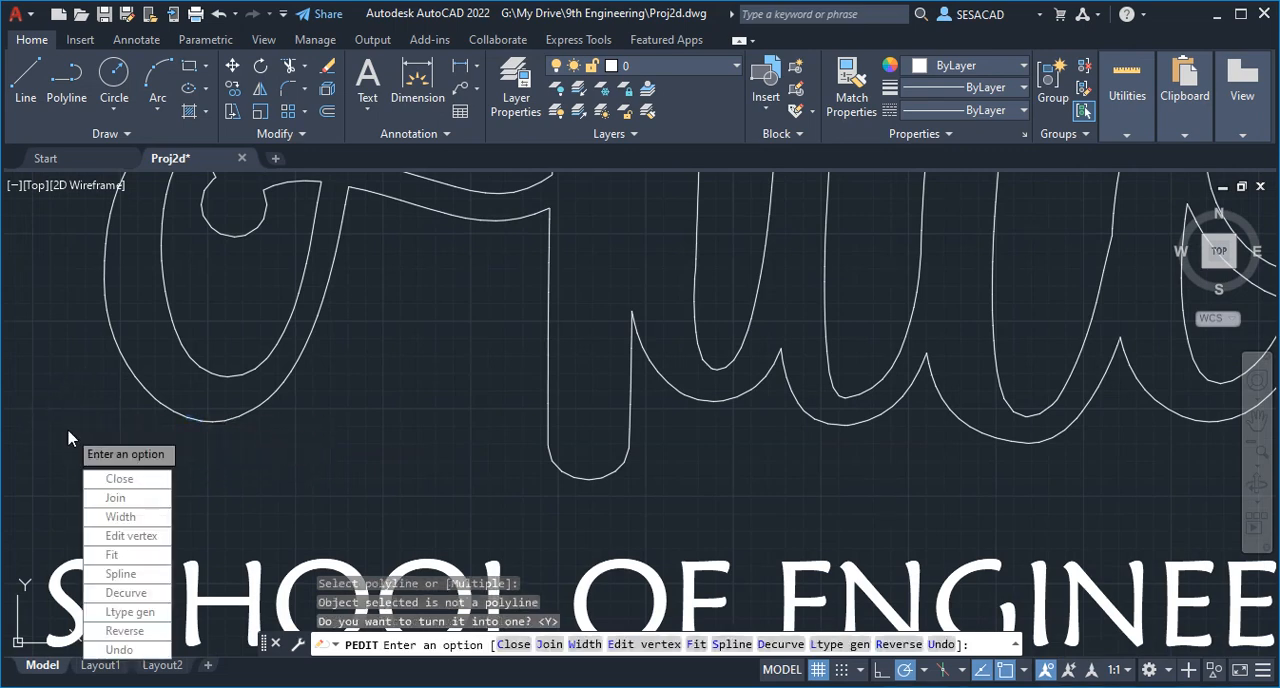
{"action": "left_click", "coordinate": [115, 499]}
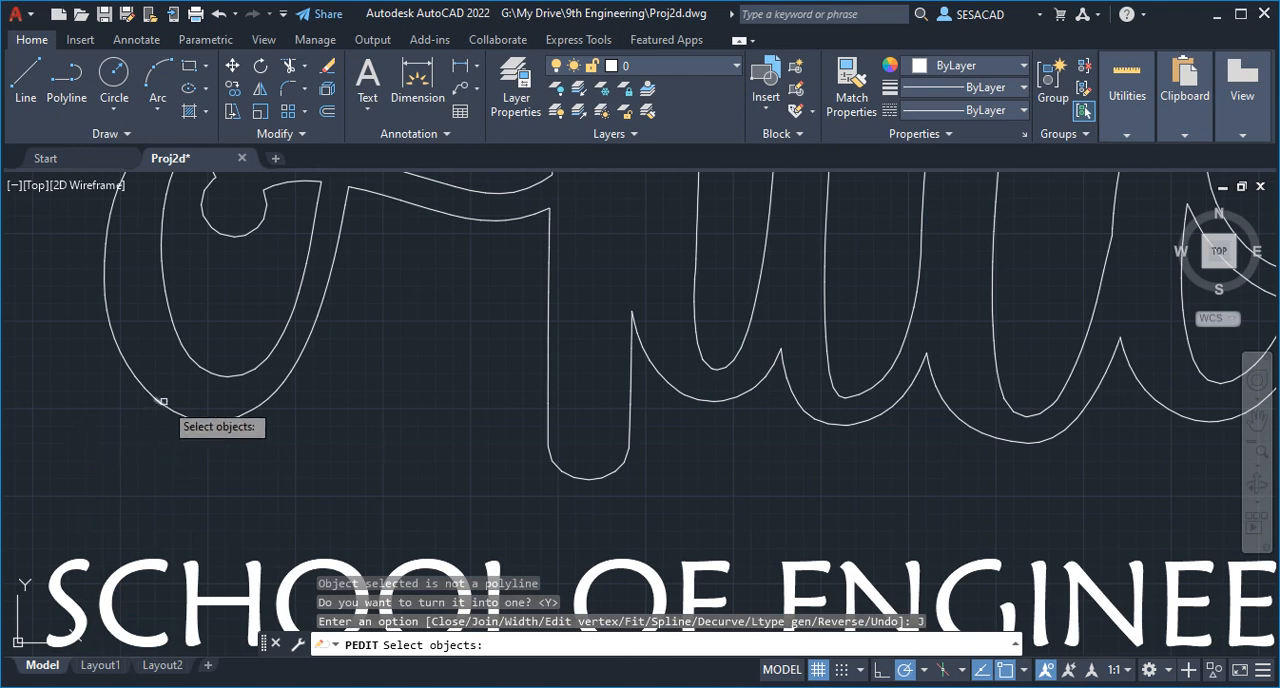
- Add the individual segments adjoining the start segment at the bottom of the A's loop to the join selection
{"action": "scroll", "coordinate": [157, 430], "scroll_direction": "down", "scroll_amount": 4}
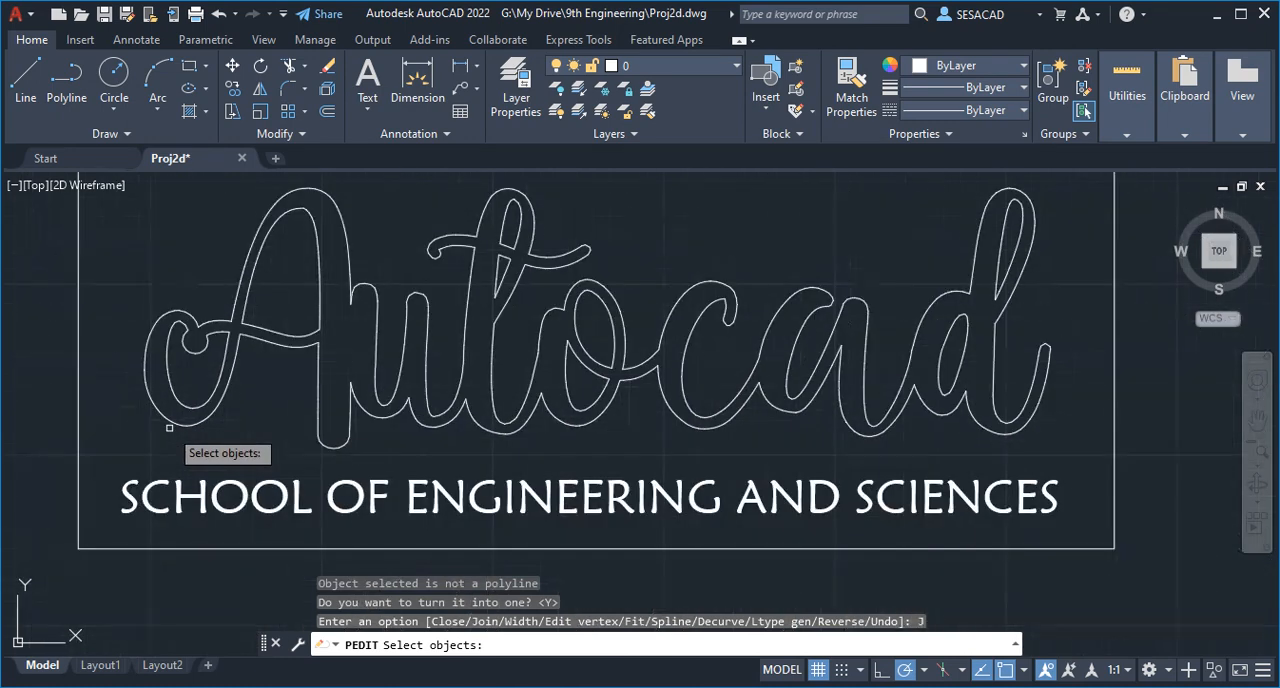
{"action": "scroll", "coordinate": [164, 428], "scroll_direction": "up", "scroll_amount": 2}
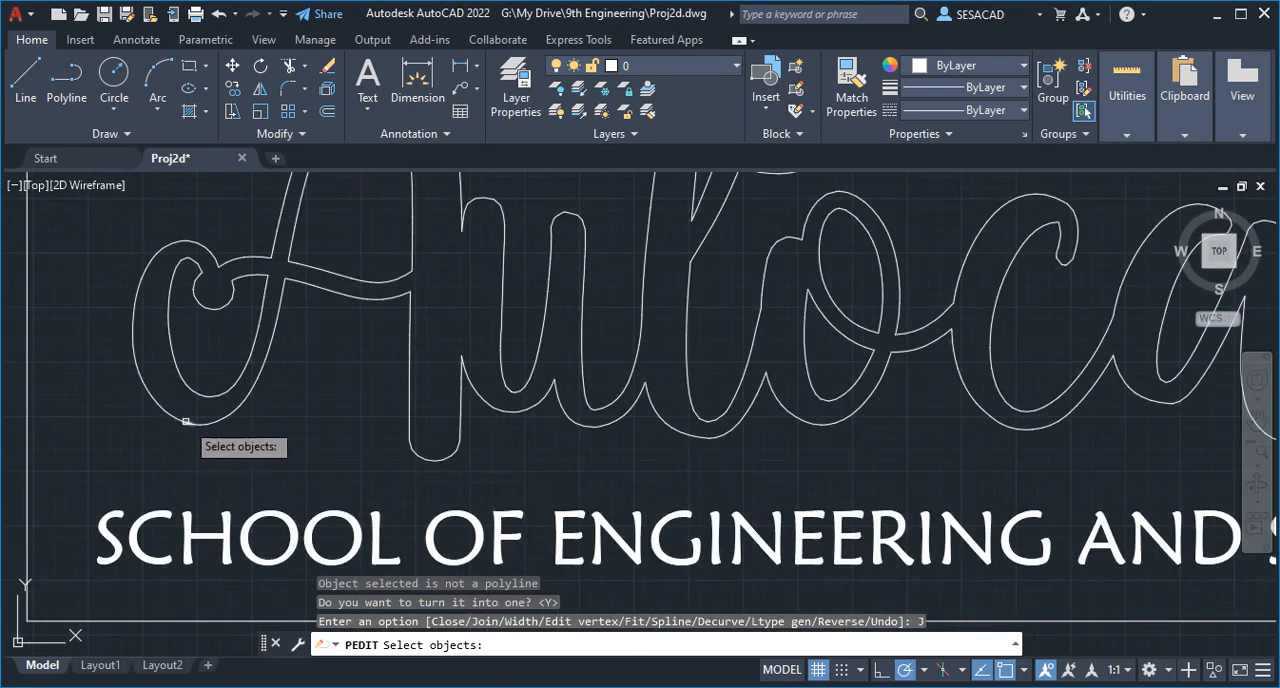
{"action": "left_click", "coordinate": [175, 421]}
{"action": "left_click", "coordinate": [175, 421]}
{"action": "scroll", "coordinate": [172, 418], "scroll_direction": "up", "scroll_amount": 3}
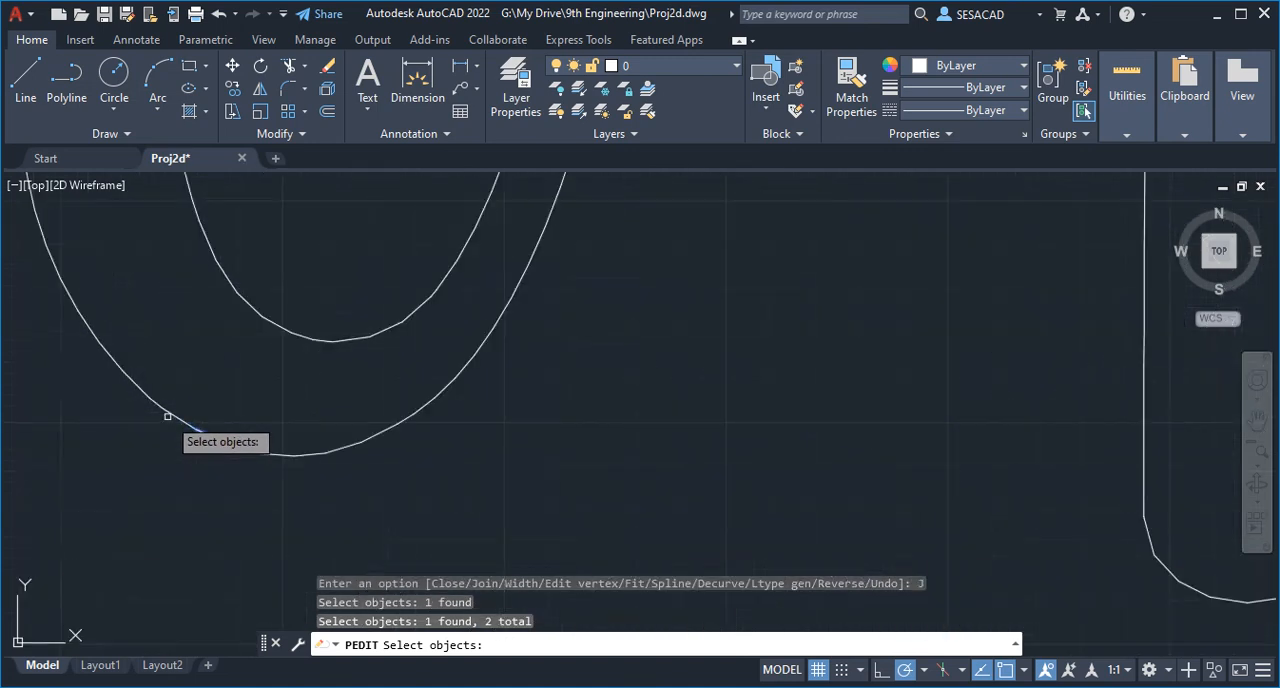
{"action": "left_click", "coordinate": [173, 415]}
{"action": "left_click", "coordinate": [157, 404]}
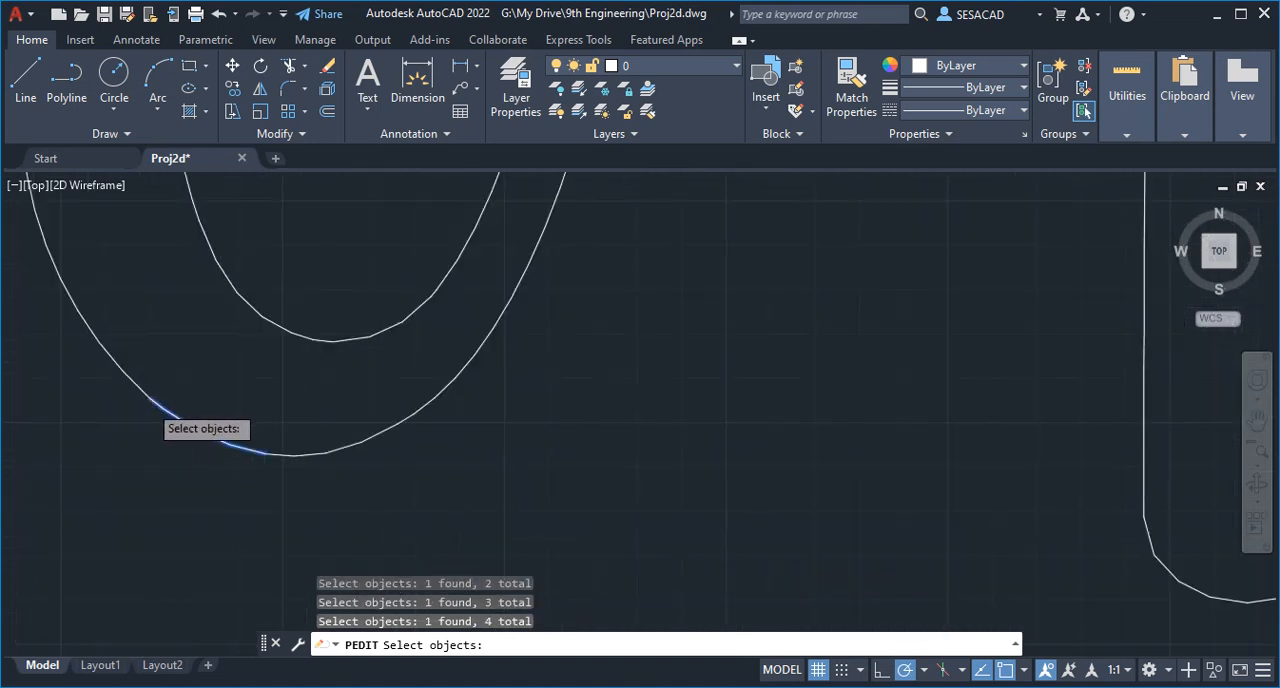
- Add the outer left side and top curl of the A's loop to the join selection using window selections
{"action": "scroll", "coordinate": [135, 415], "scroll_direction": "down", "scroll_amount": 3}
{"action": "left_click", "coordinate": [93, 429]}
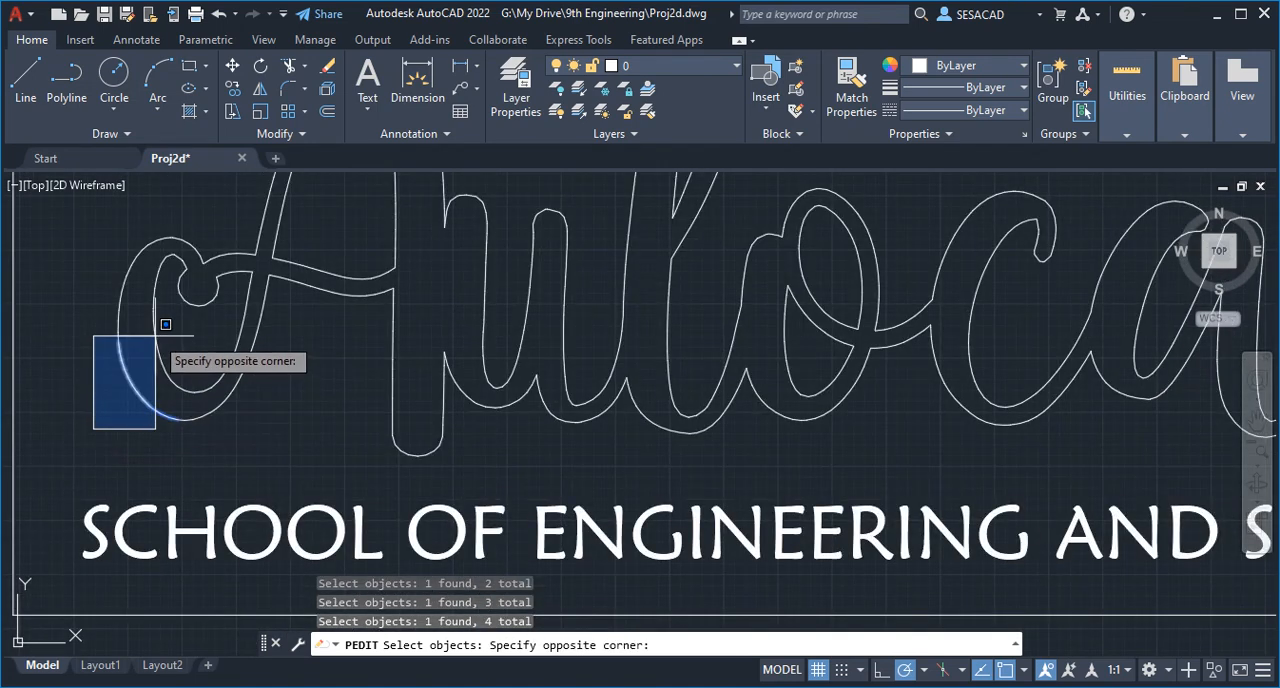
{"action": "left_click", "coordinate": [194, 294]}
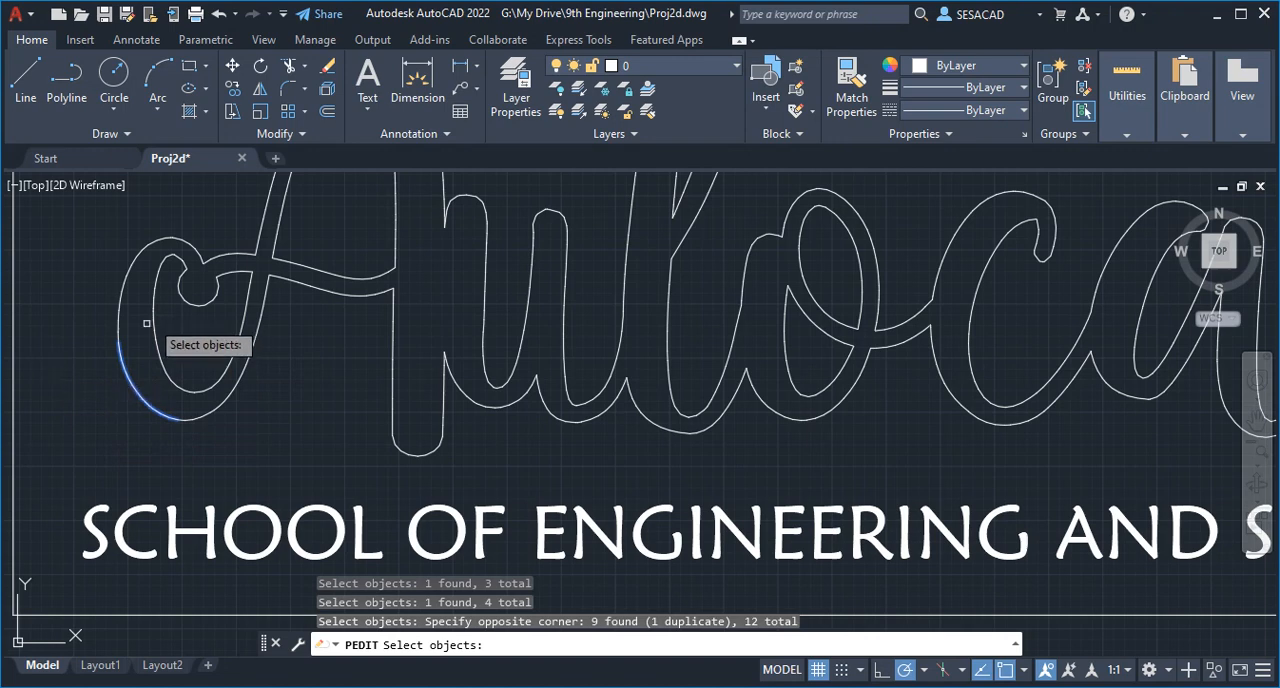
{"action": "left_click", "coordinate": [72, 362]}
{"action": "left_click", "coordinate": [140, 240]}
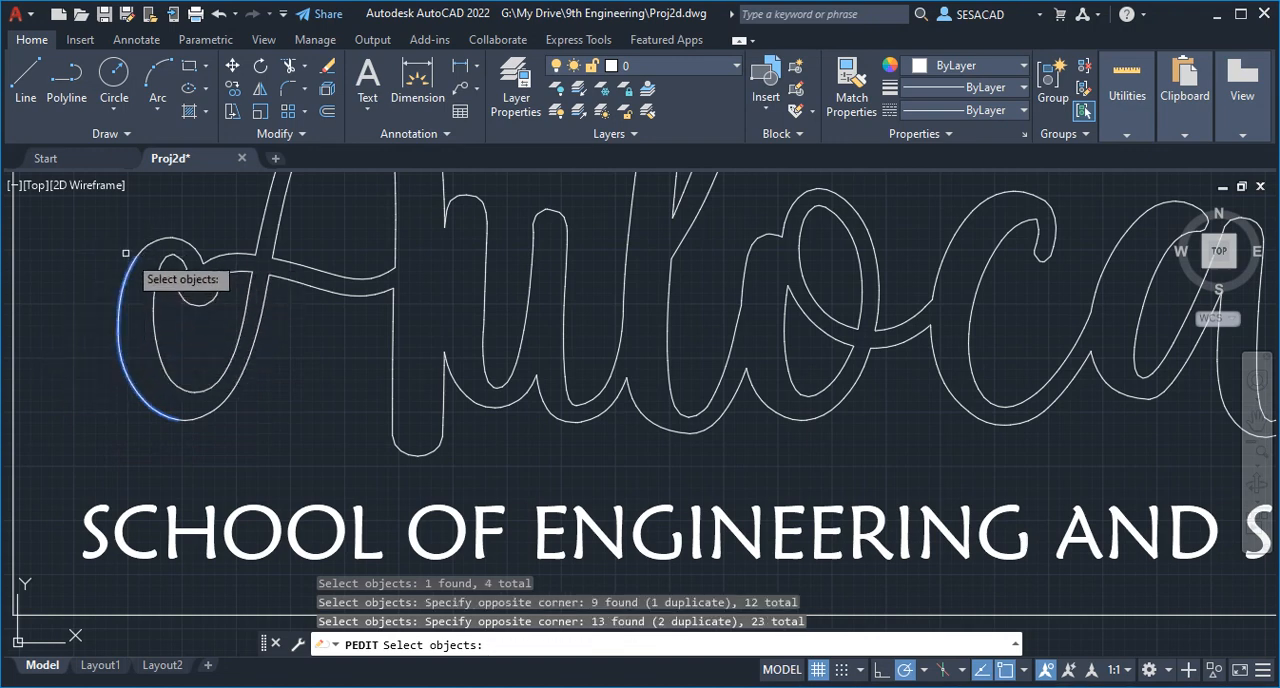
{"action": "left_click", "coordinate": [90, 298]}
{"action": "left_click", "coordinate": [210, 228]}
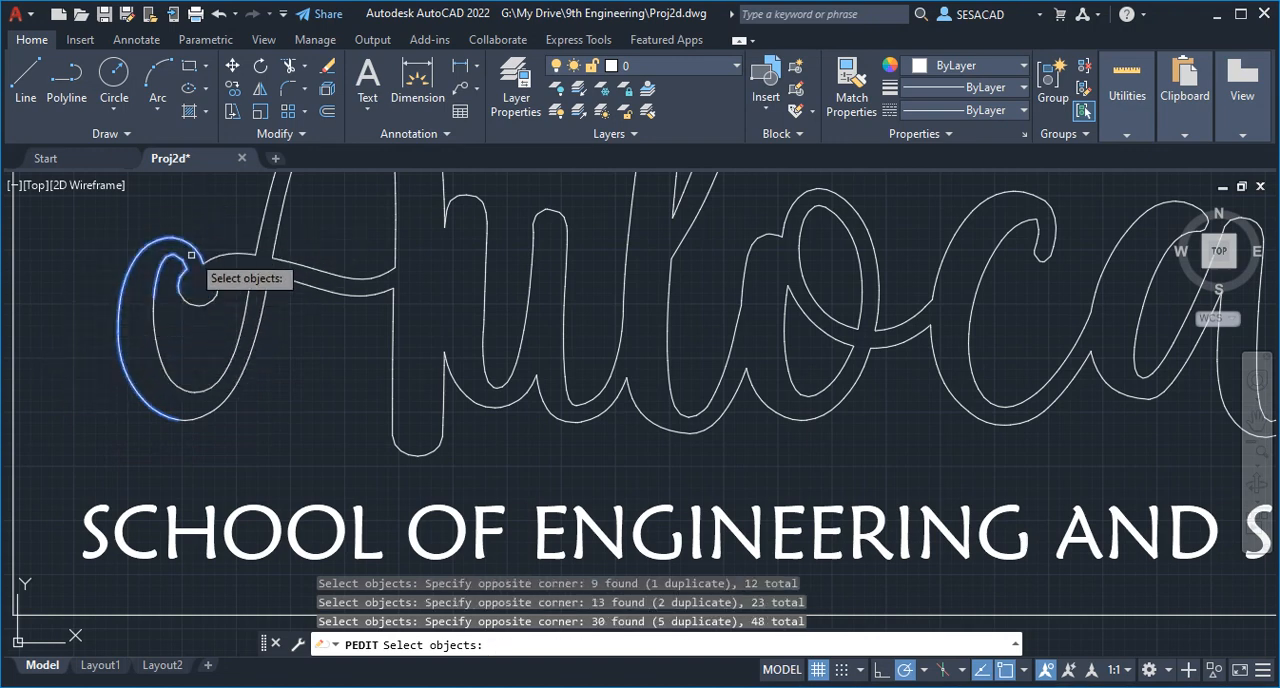
- Add the short connecting stroke between the loop's curl and the A's slanted stem to the join selection
{"action": "scroll", "coordinate": [163, 273], "scroll_direction": "up", "scroll_amount": 4}
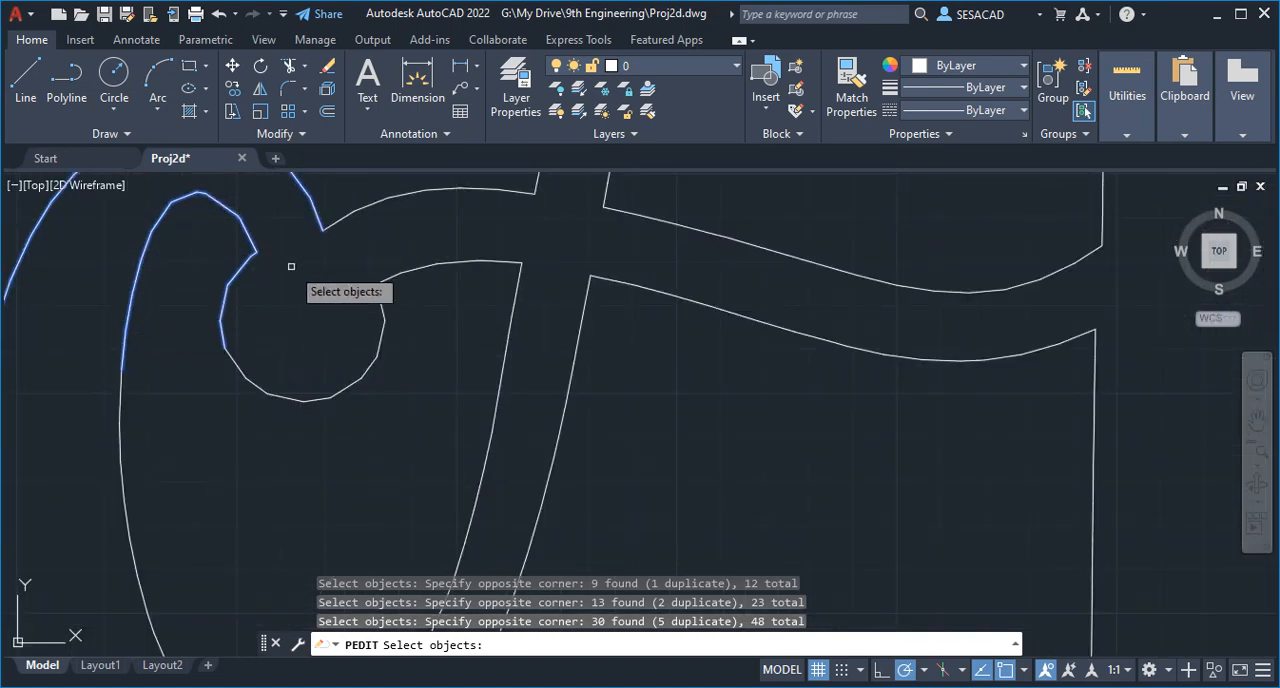
{"action": "scroll", "coordinate": [205, 290], "scroll_direction": "down", "scroll_amount": 3}
{"action": "scroll", "coordinate": [200, 300], "scroll_direction": "down", "scroll_amount": 3}
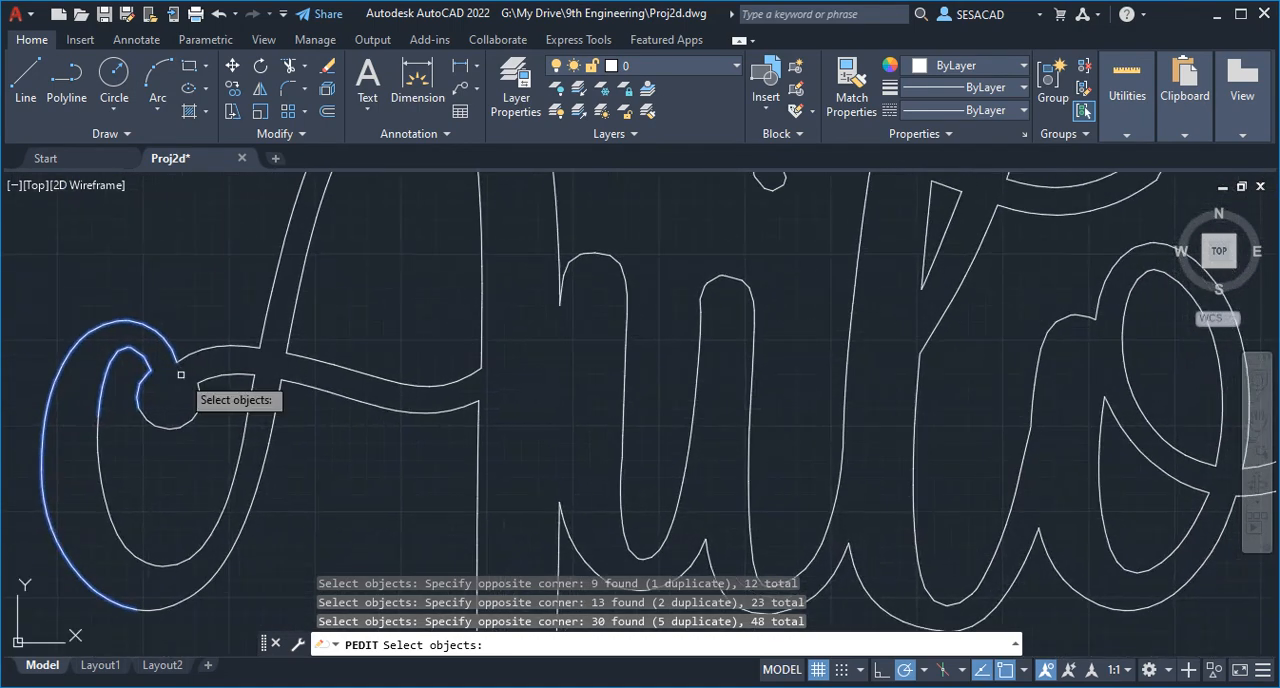
{"action": "left_click", "coordinate": [168, 377]}
{"action": "left_click", "coordinate": [252, 322]}
{"action": "scroll", "coordinate": [258, 340], "scroll_direction": "down", "scroll_amount": 5}
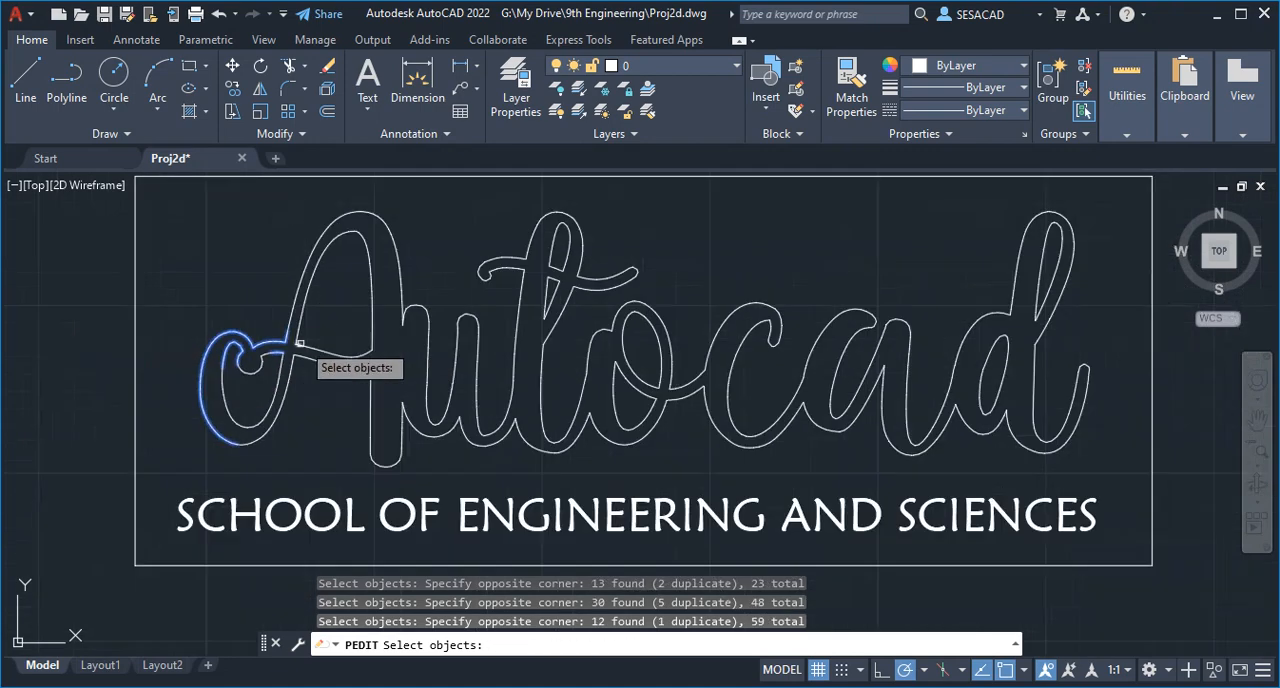
- Add the A's slanted stem, top arch and the start of the u to the selection, and join the selected segments into the polyline
{"action": "left_click", "coordinate": [236, 421]}
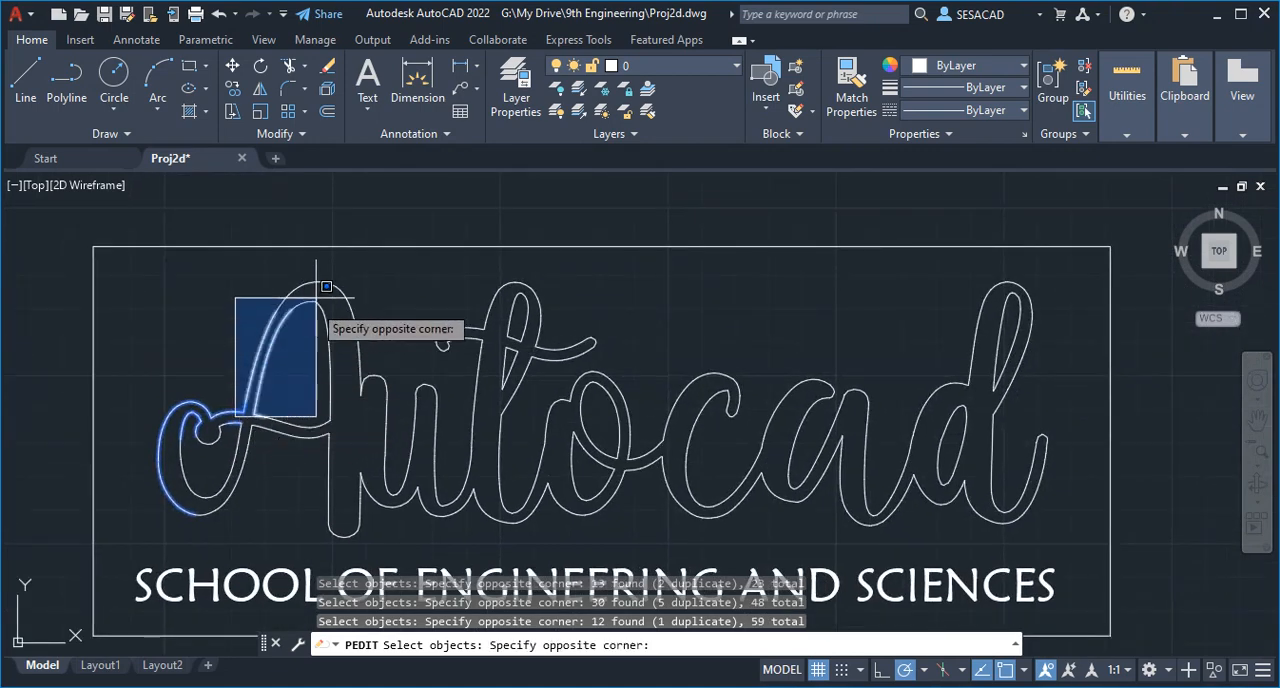
{"action": "left_click", "coordinate": [371, 231]}
{"action": "left_click", "coordinate": [320, 268]}
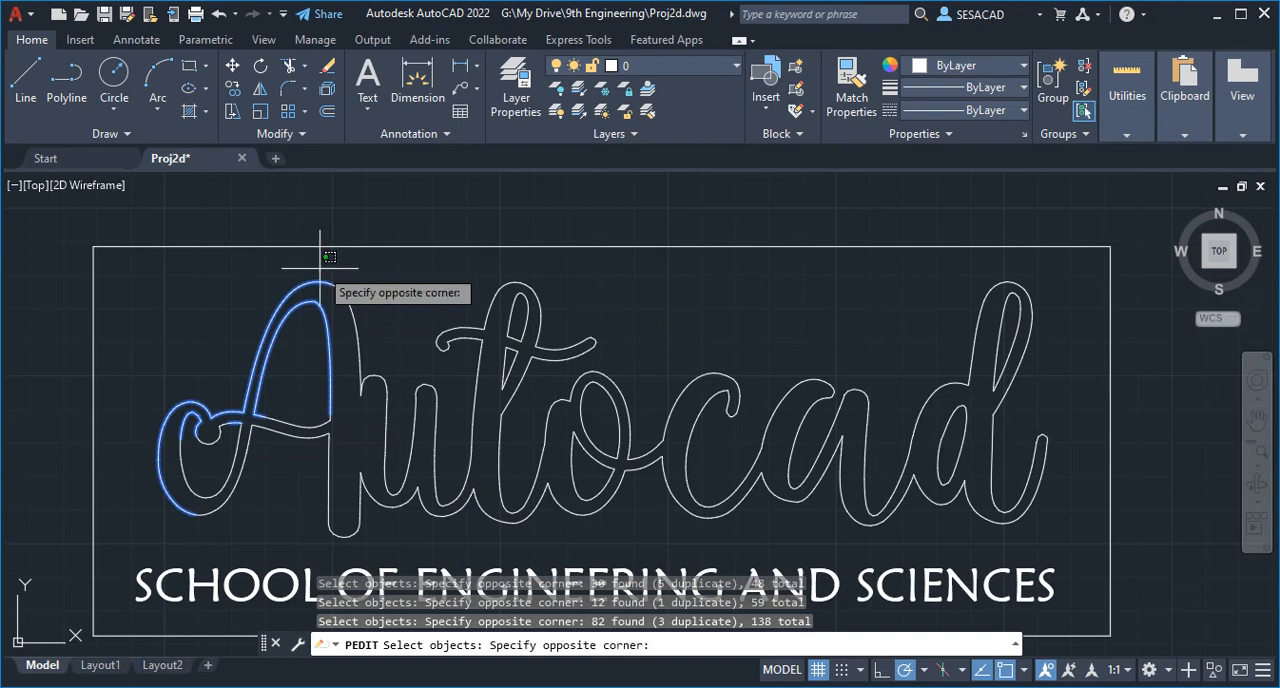
{"action": "left_click", "coordinate": [403, 395]}
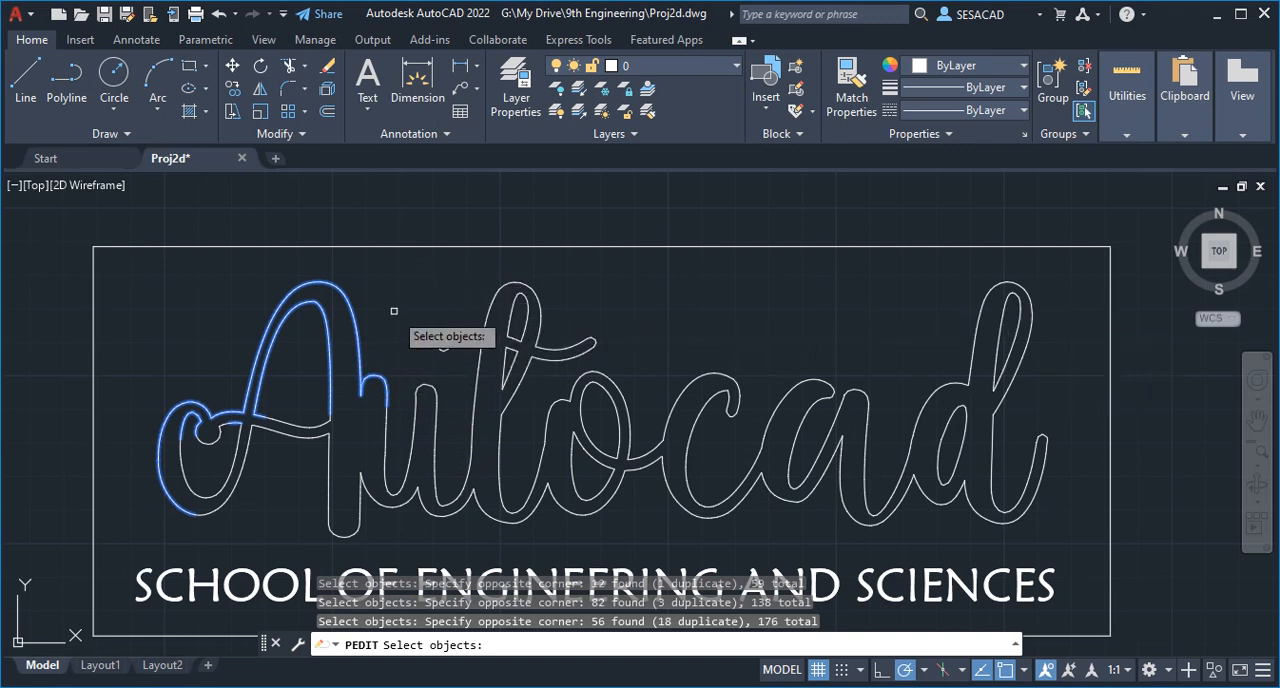
{"action": "key", "text": "Return"}
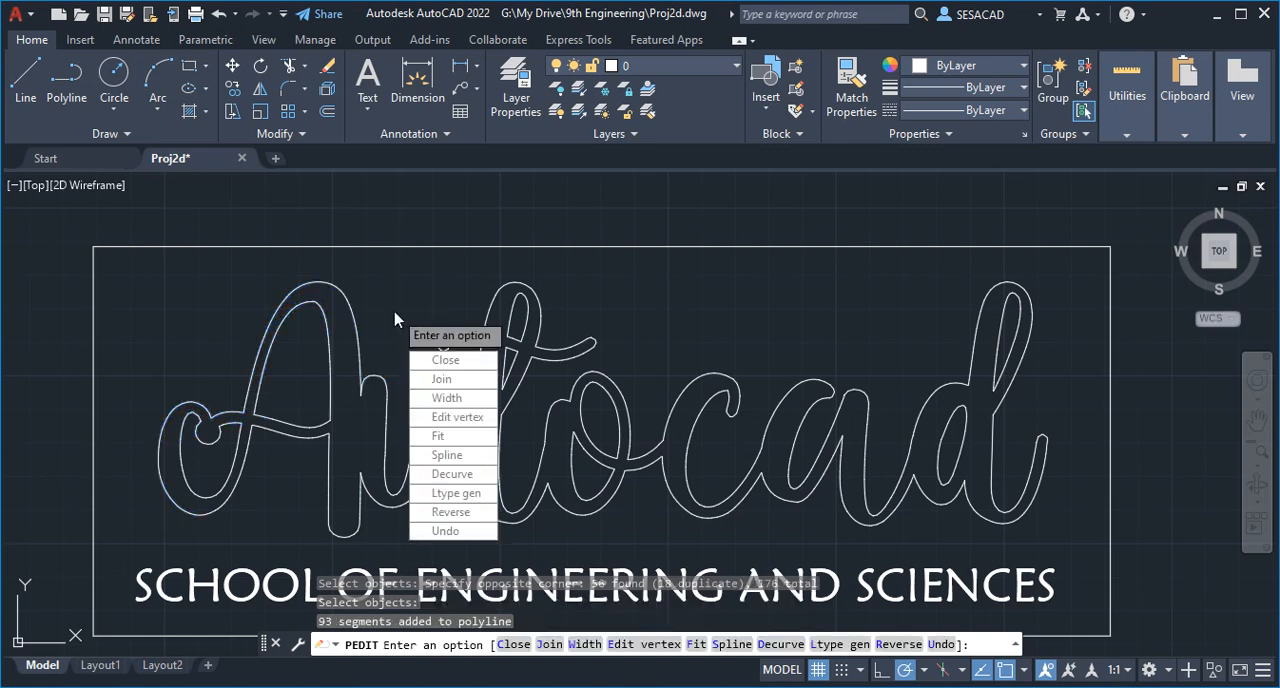
- Finish the polyline edit and examine where the joined polyline's end meets the first segment of the u
{"action": "right_click", "coordinate": [393, 310]}
{"action": "left_click", "coordinate": [431, 322]}
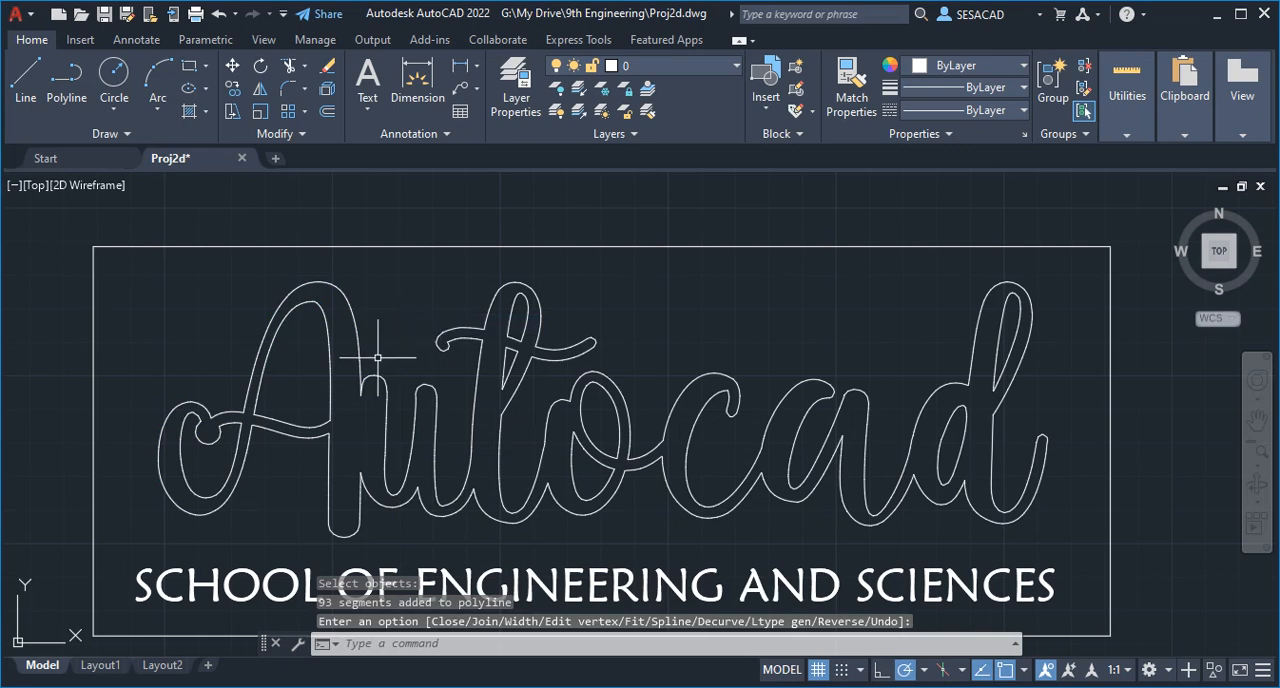
{"action": "left_click", "coordinate": [193, 403]}
{"action": "scroll", "coordinate": [343, 366], "scroll_direction": "up", "scroll_amount": 5}
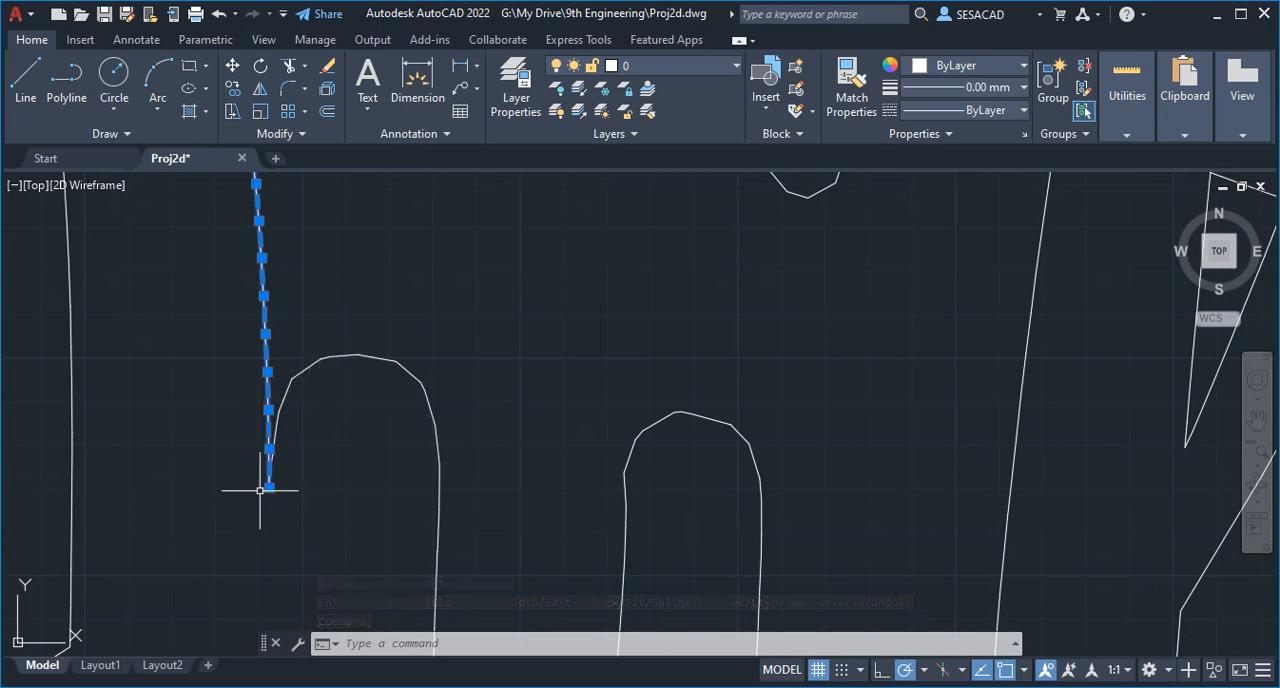
{"action": "scroll", "coordinate": [253, 497], "scroll_direction": "up", "scroll_amount": 6}
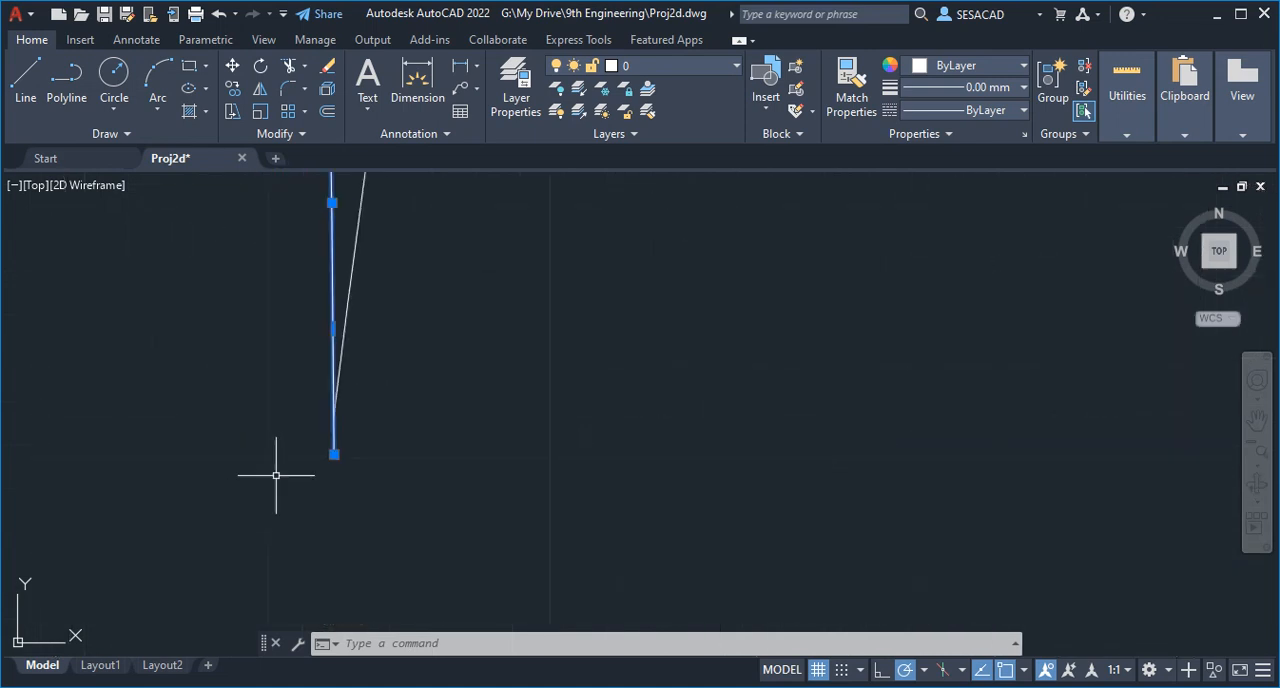
{"action": "scroll", "coordinate": [418, 434], "scroll_direction": "up", "scroll_amount": 3}
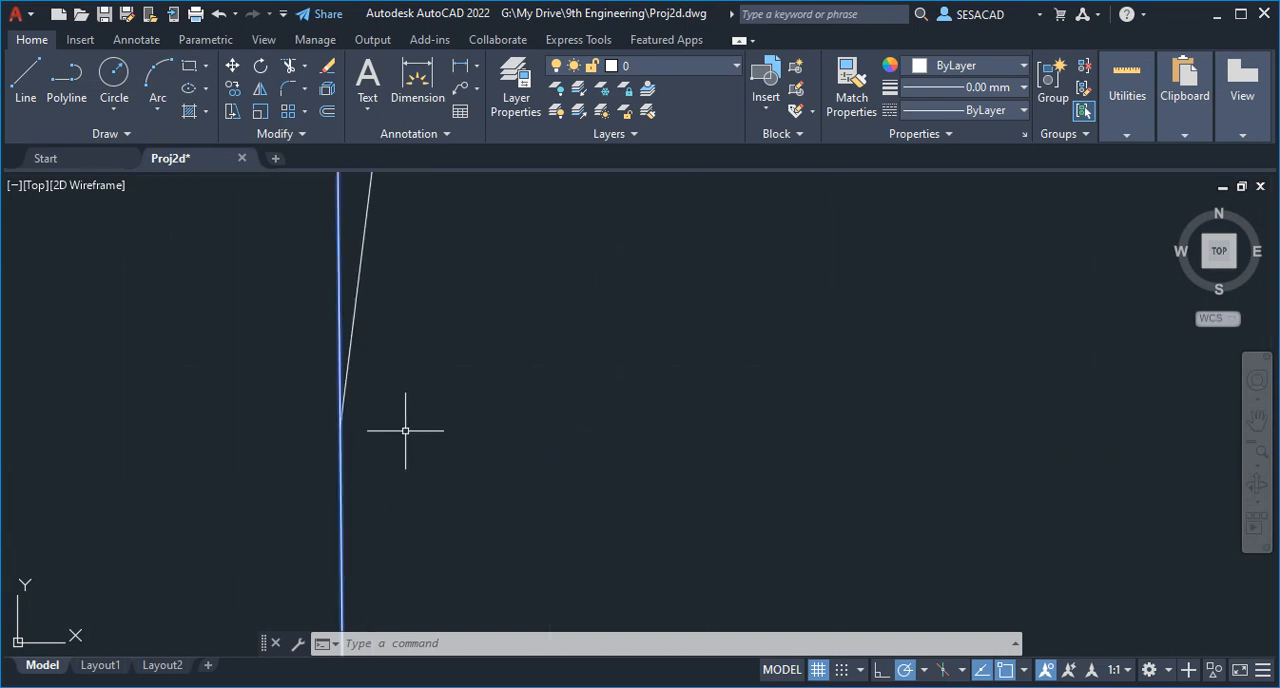
{"action": "scroll", "coordinate": [357, 490], "scroll_direction": "down", "scroll_amount": 6}
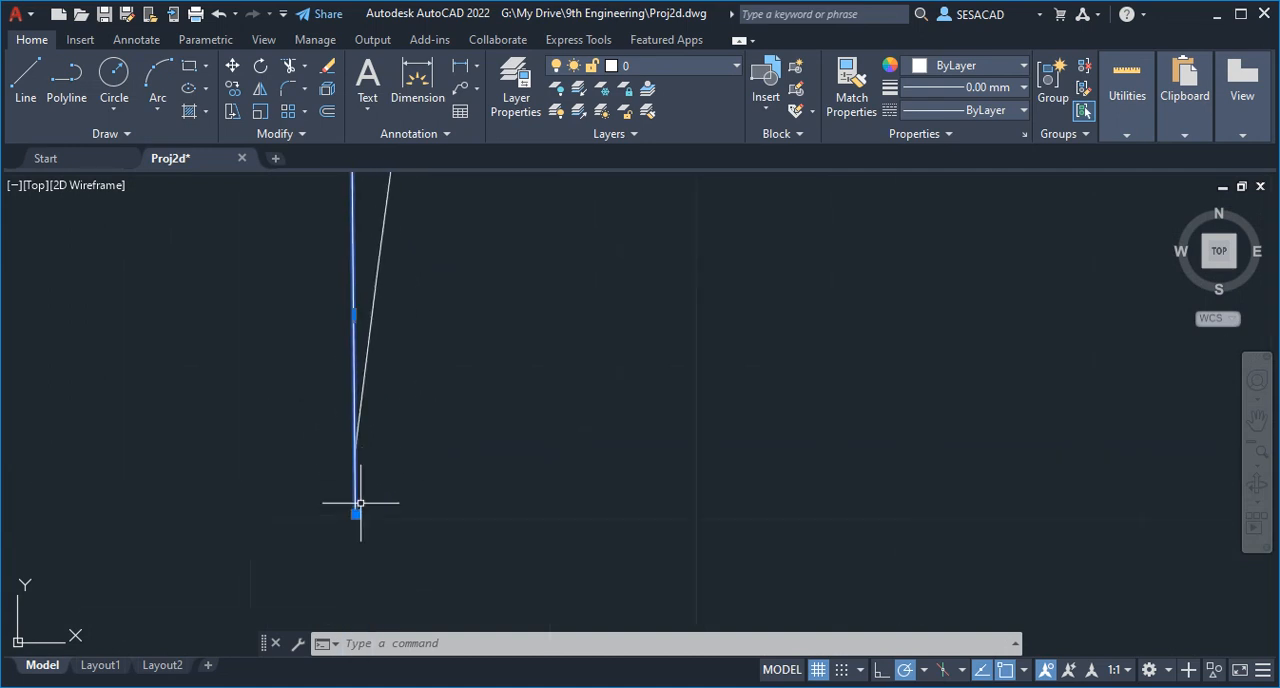
{"action": "scroll", "coordinate": [375, 459], "scroll_direction": "up", "scroll_amount": 2}
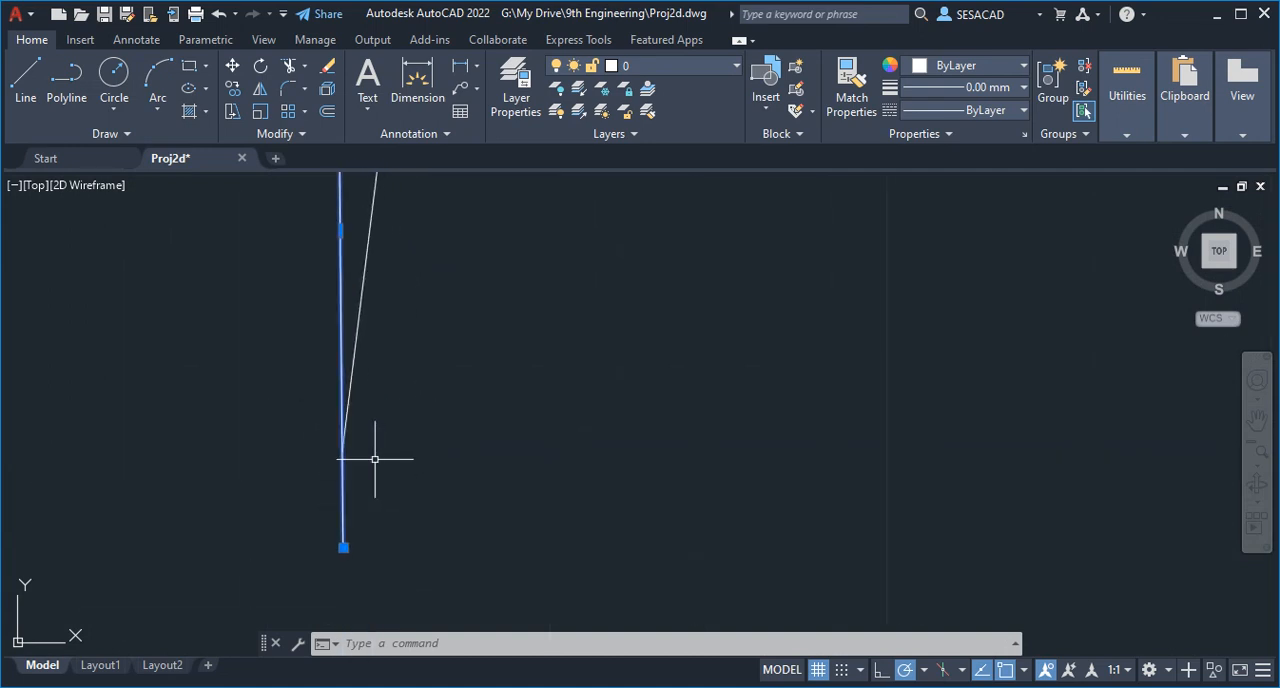
{"action": "left_click", "coordinate": [350, 372]}
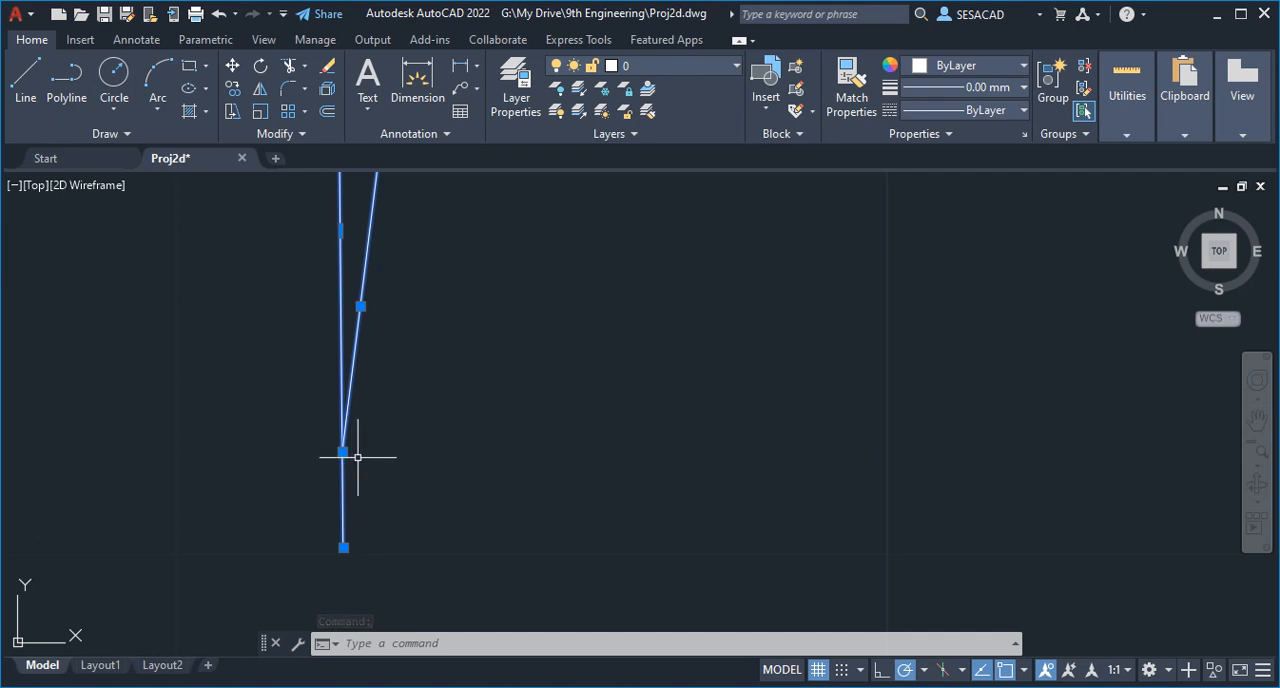
{"action": "key", "text": "Escape"}
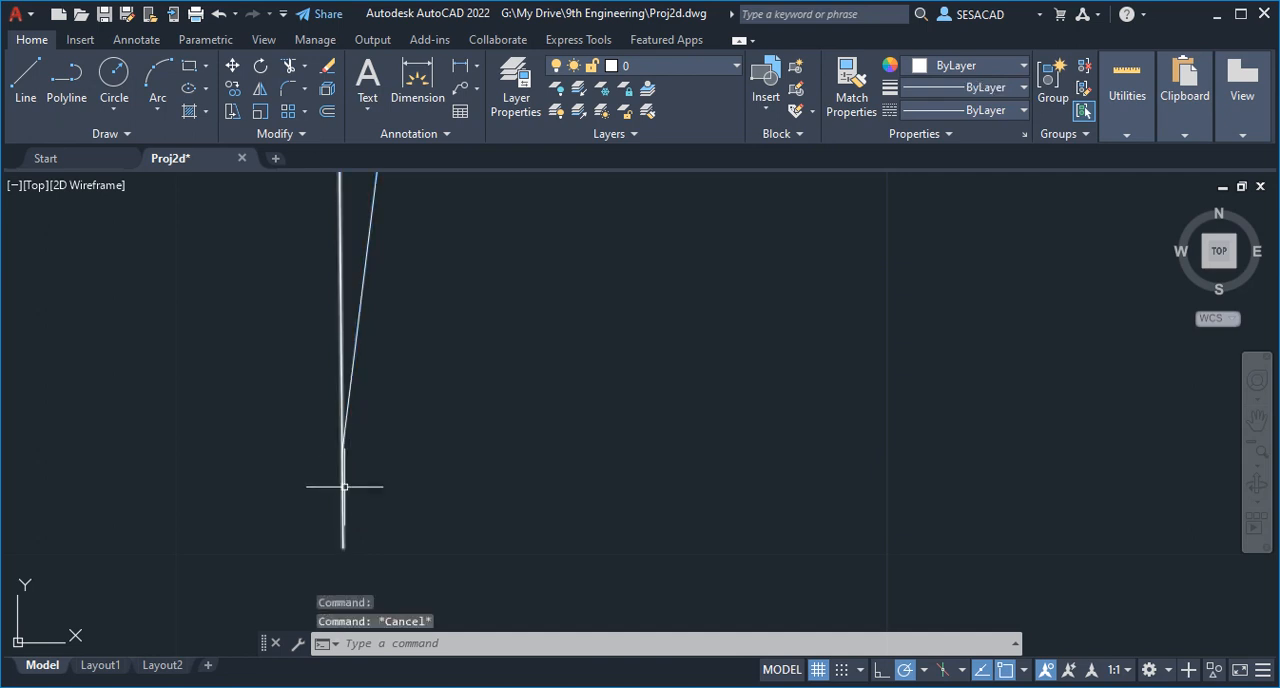
- Stretch the polyline's overshooting lower end up to the endpoint of the adjoining u segment, and check that both ends meet
{"action": "left_click", "coordinate": [340, 488]}
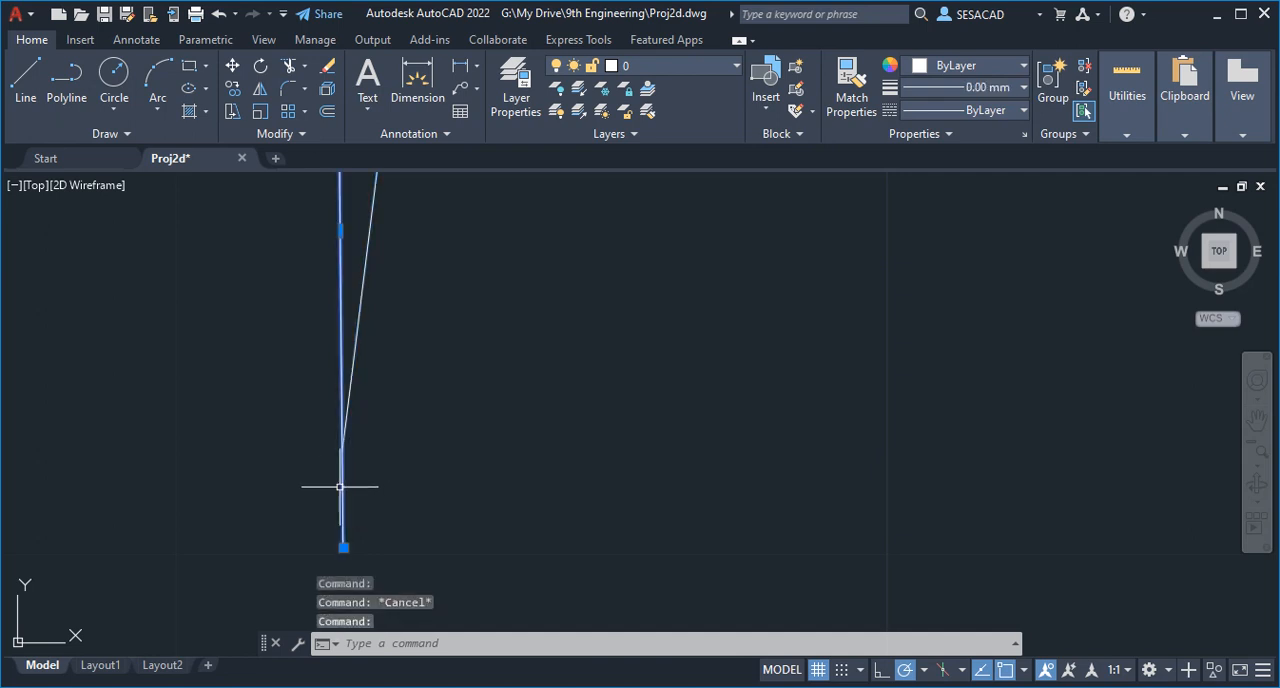
{"action": "left_click", "coordinate": [343, 547]}
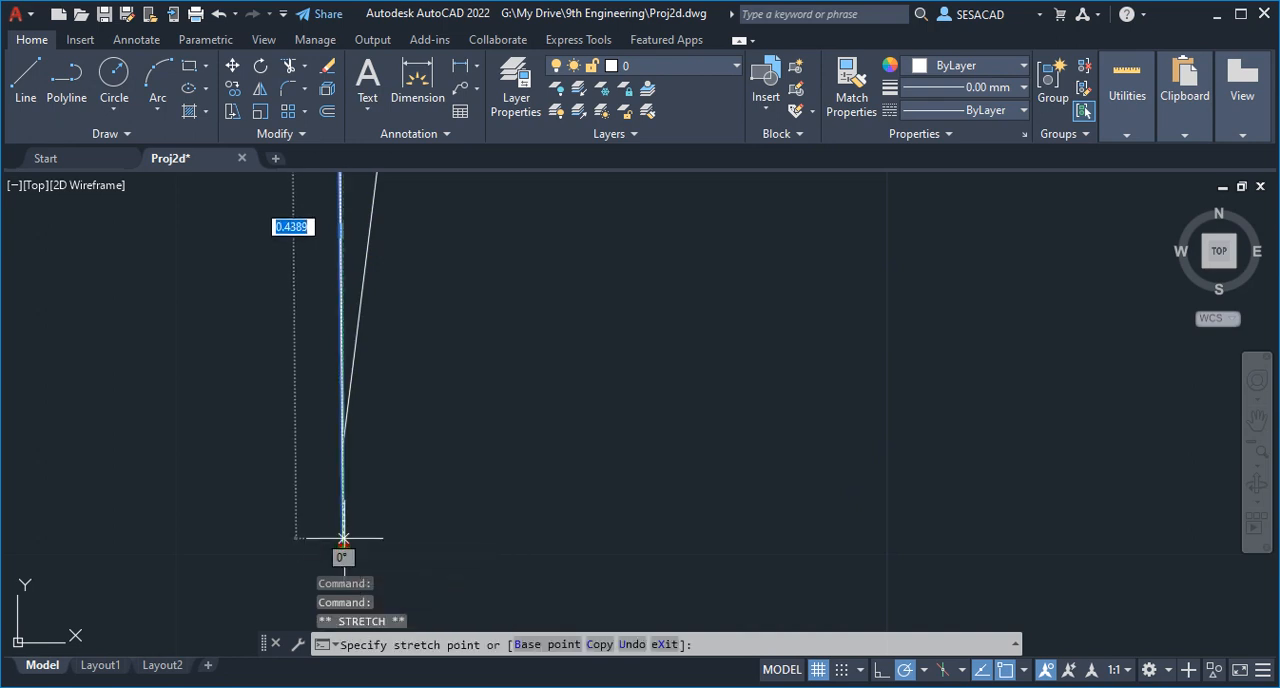
{"action": "left_click", "coordinate": [343, 451]}
{"action": "key", "text": "Escape"}
{"action": "key", "text": "Escape"}
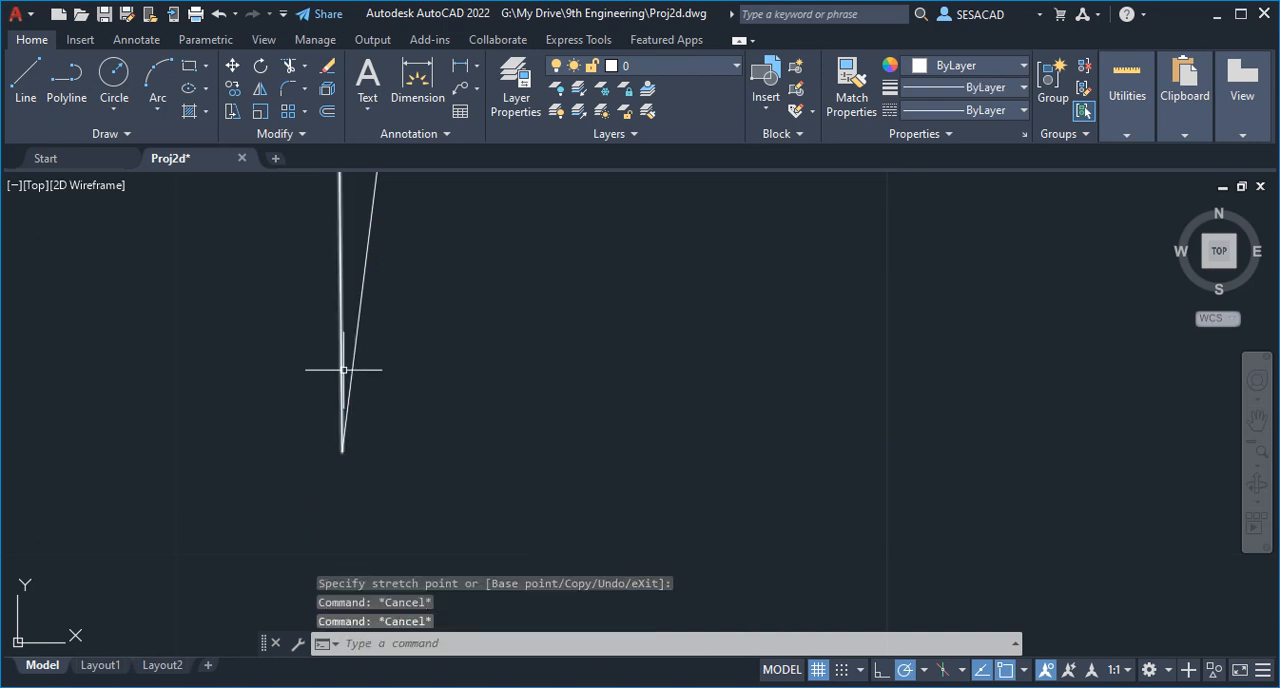
{"action": "left_click", "coordinate": [343, 369]}
{"action": "key", "text": "Escape"}
{"action": "key", "text": "Escape"}
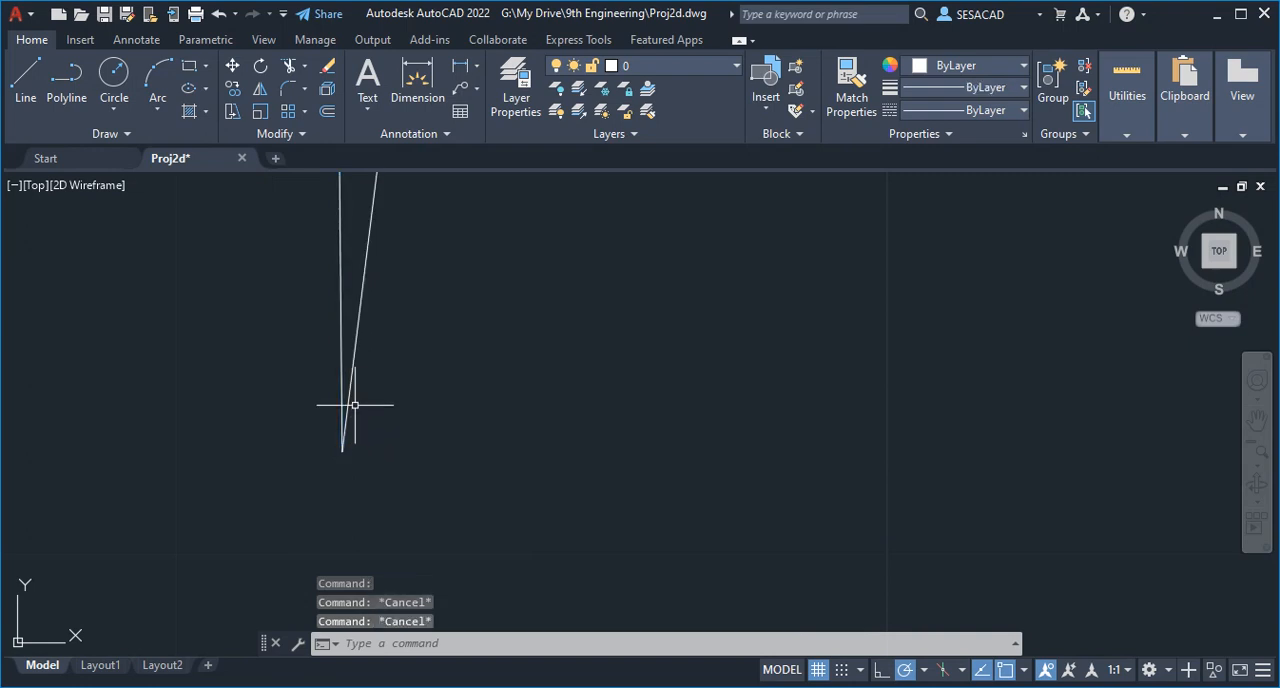
{"action": "left_click", "coordinate": [352, 398]}
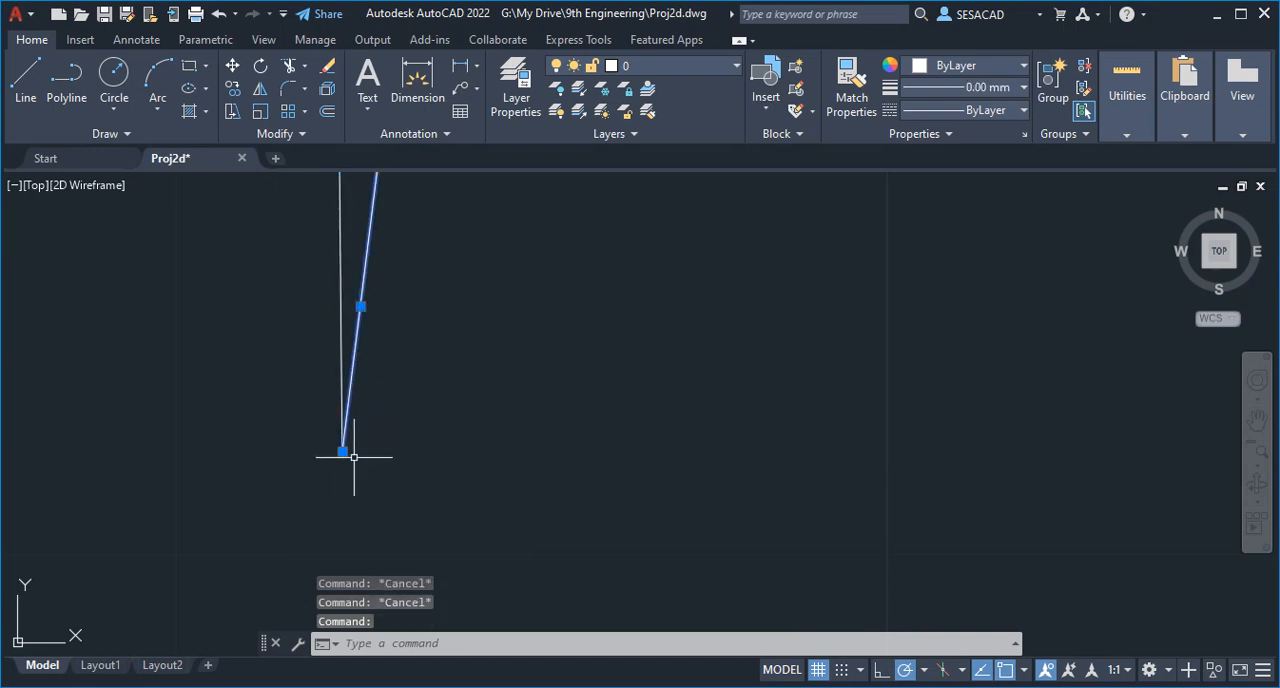
{"action": "key", "text": "Escape"}
{"action": "key", "text": "Escape"}
- Join the segments of the u's first top arch to the A's outline polyline with PEDIT Join
{"action": "scroll", "coordinate": [360, 445], "scroll_direction": "down", "scroll_amount": 6}
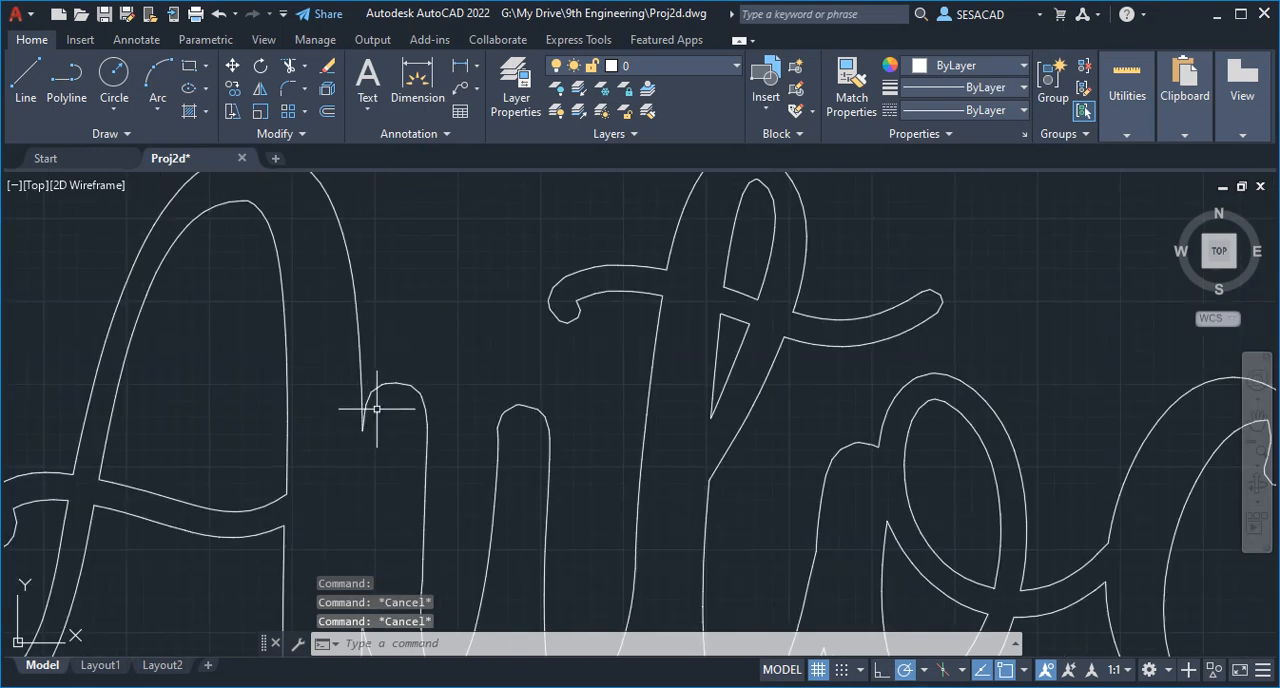
{"action": "middle_click_drag", "start_coordinate": [376, 408], "coordinate": [456, 445]}
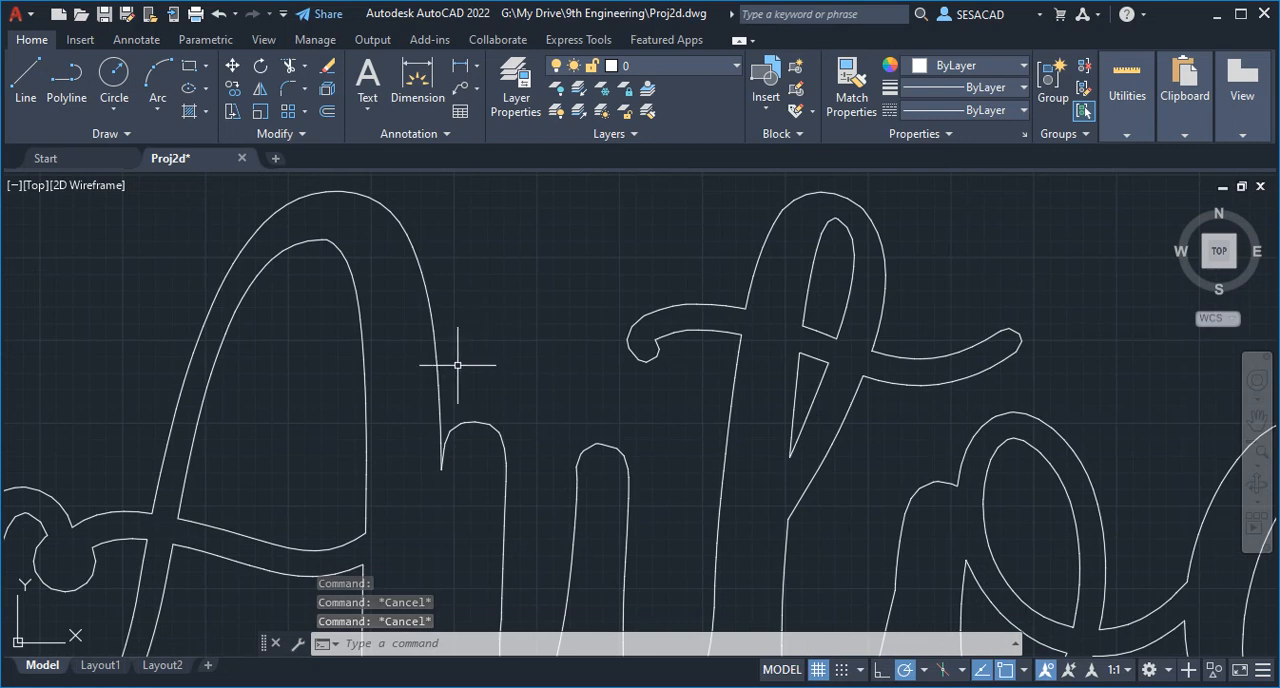
{"action": "type", "text": "pedit"}
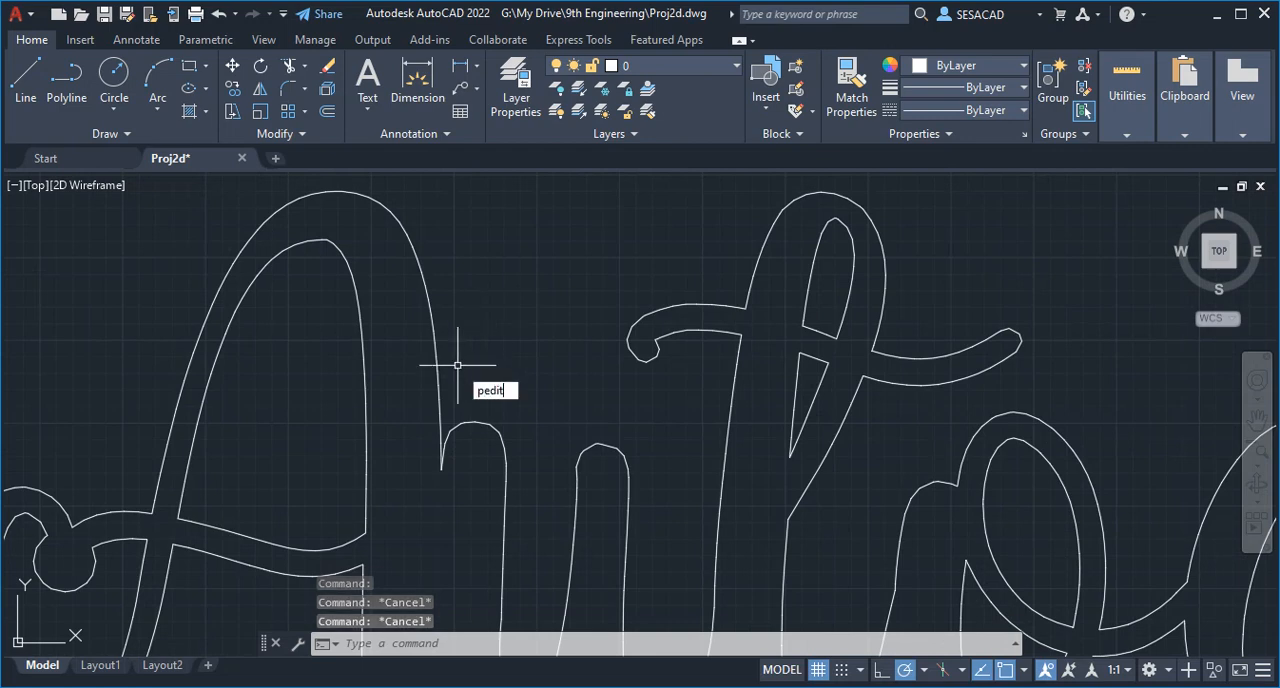
{"action": "key", "text": "Return"}
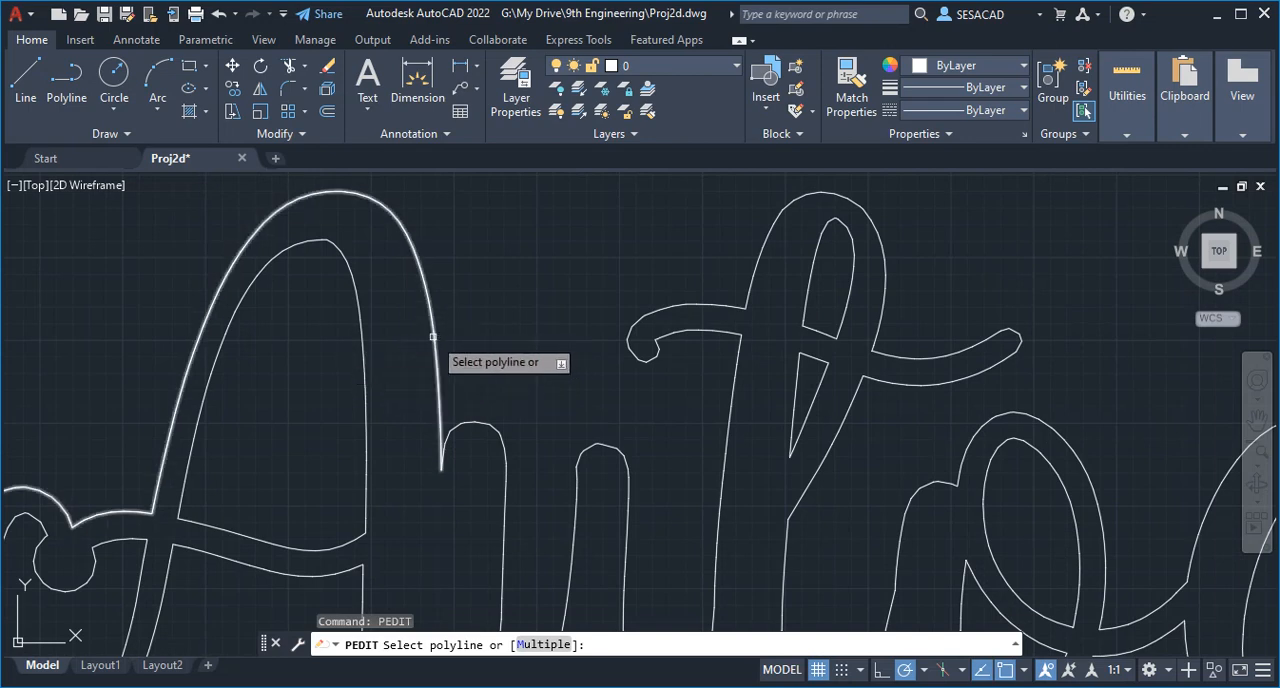
{"action": "left_click", "coordinate": [433, 337]}
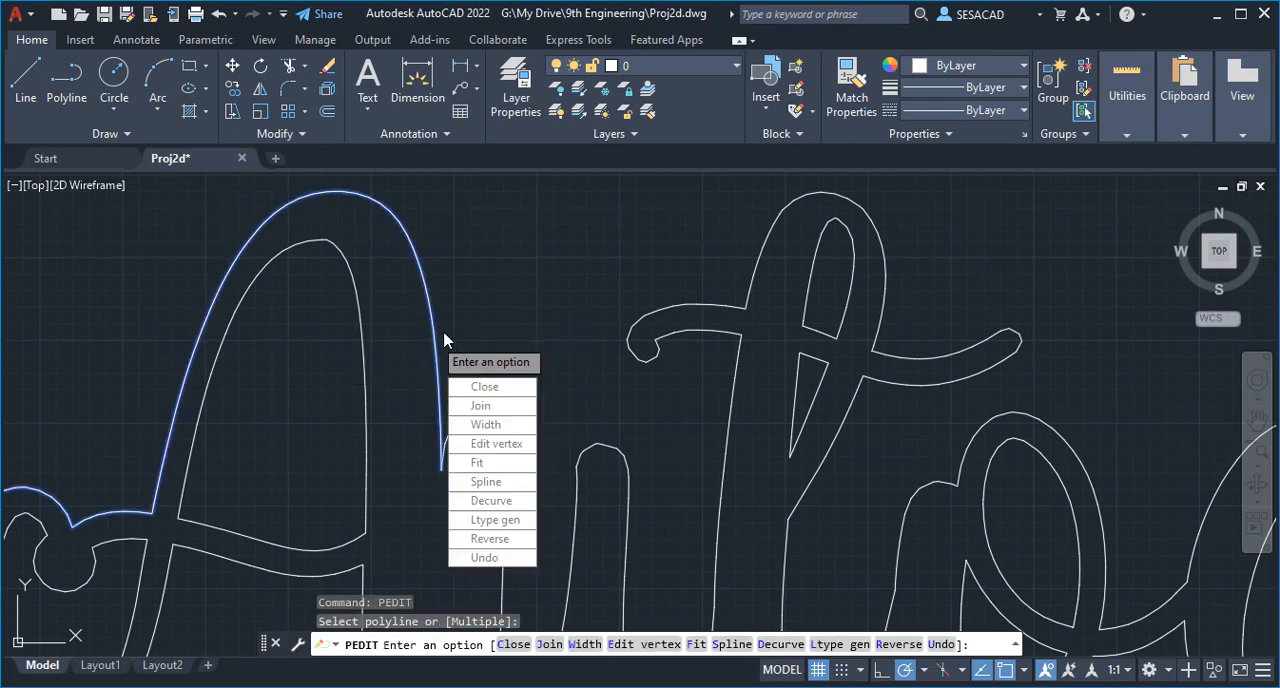
{"action": "left_click", "coordinate": [502, 406]}
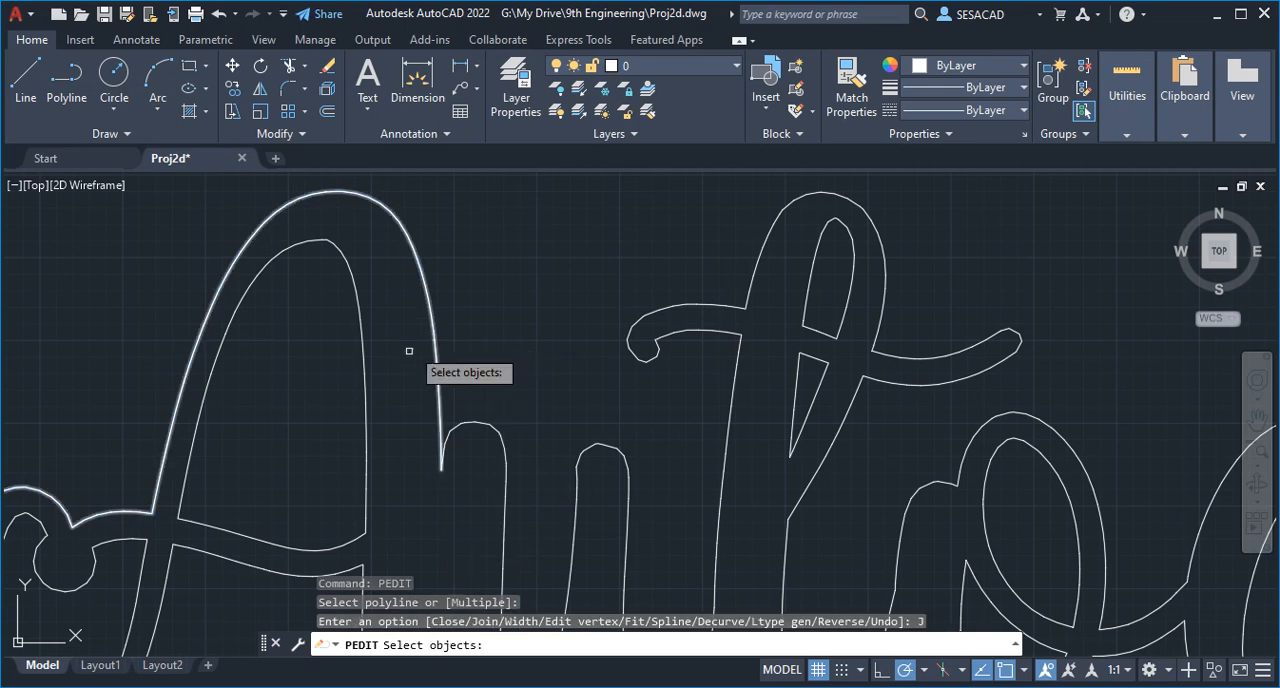
{"action": "left_click", "coordinate": [438, 493]}
{"action": "left_click", "coordinate": [524, 403]}
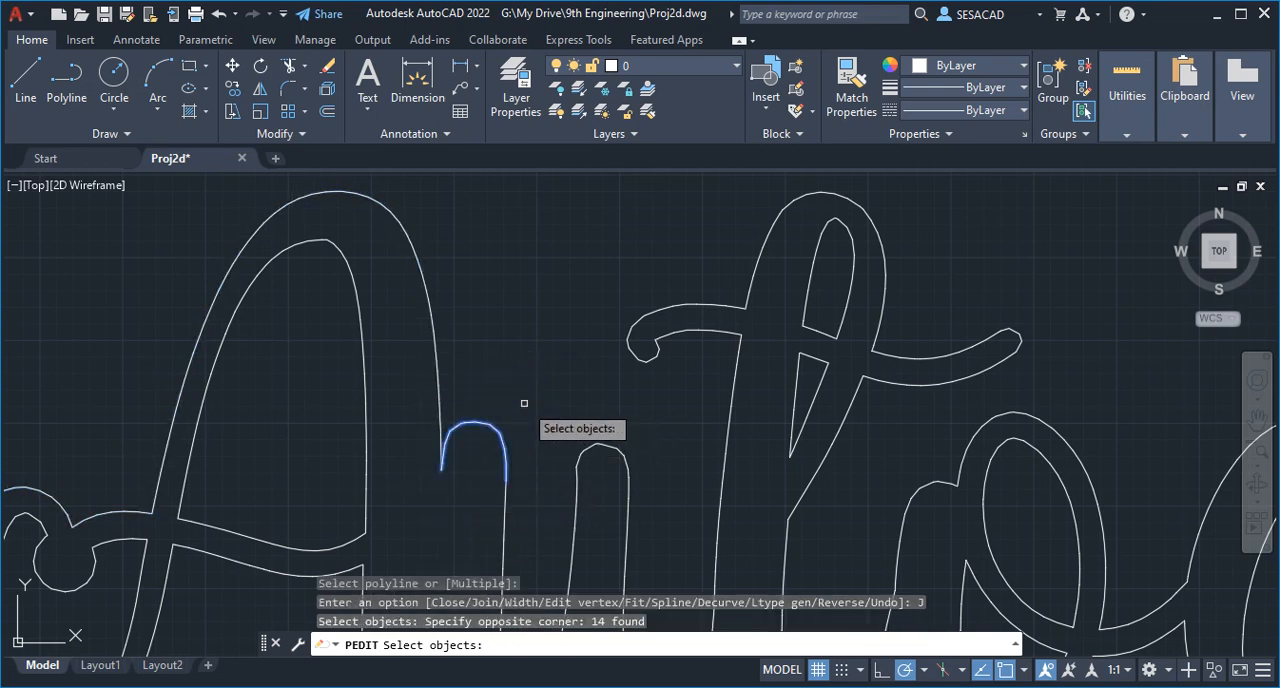
{"action": "key", "text": "Return"}
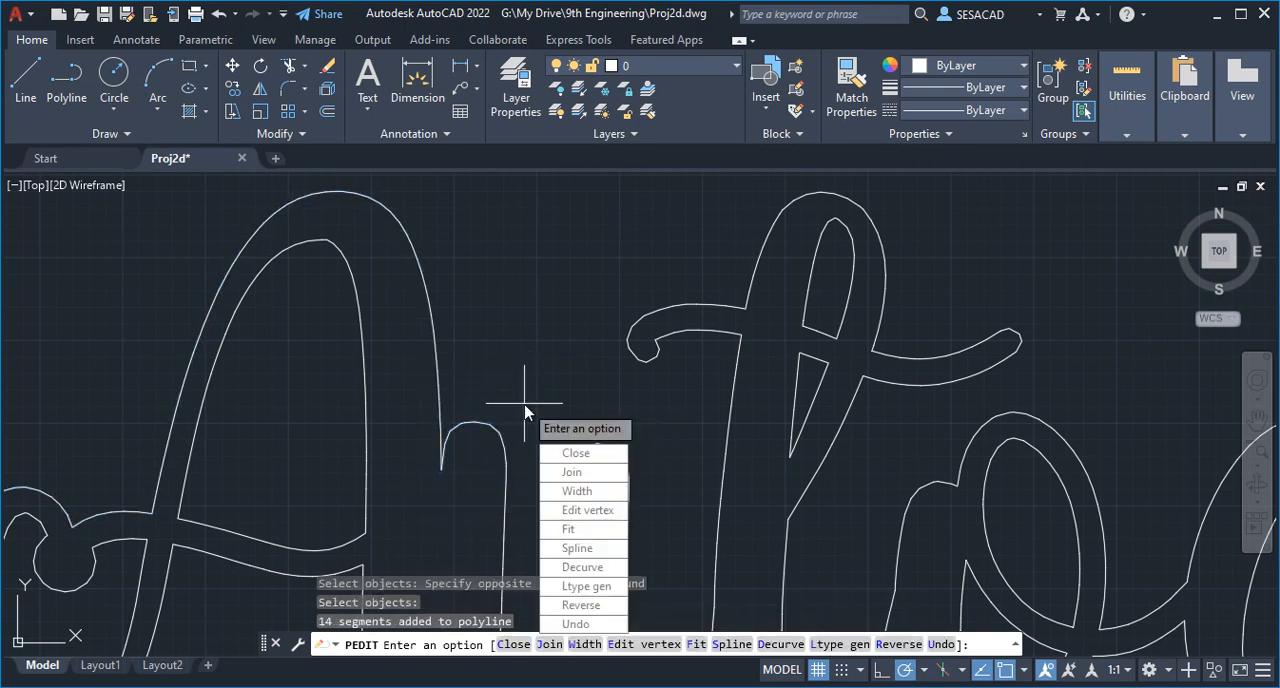
{"action": "key", "text": "Return"}
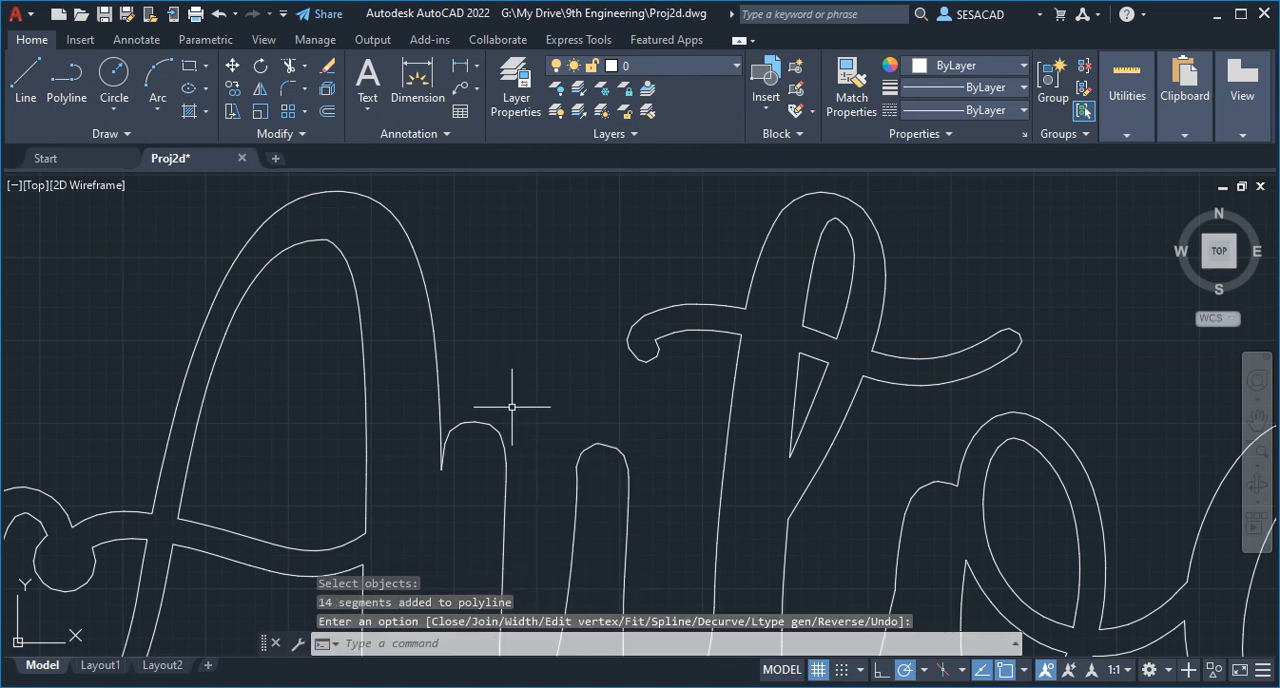
- Select the extended polyline to check how far along the lettering it reaches, and clear the selection
{"action": "left_click", "coordinate": [483, 423]}
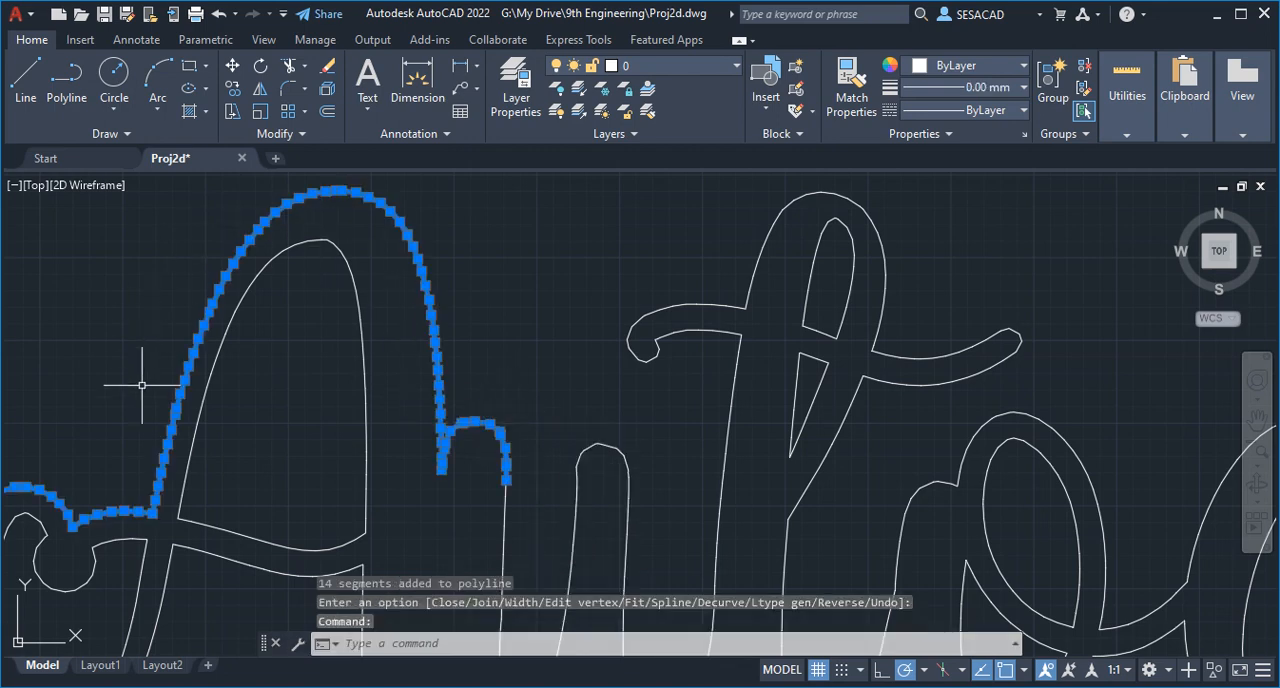
{"action": "scroll", "coordinate": [206, 364], "scroll_direction": "down", "scroll_amount": 3}
{"action": "scroll", "coordinate": [304, 369], "scroll_direction": "up", "scroll_amount": 2}
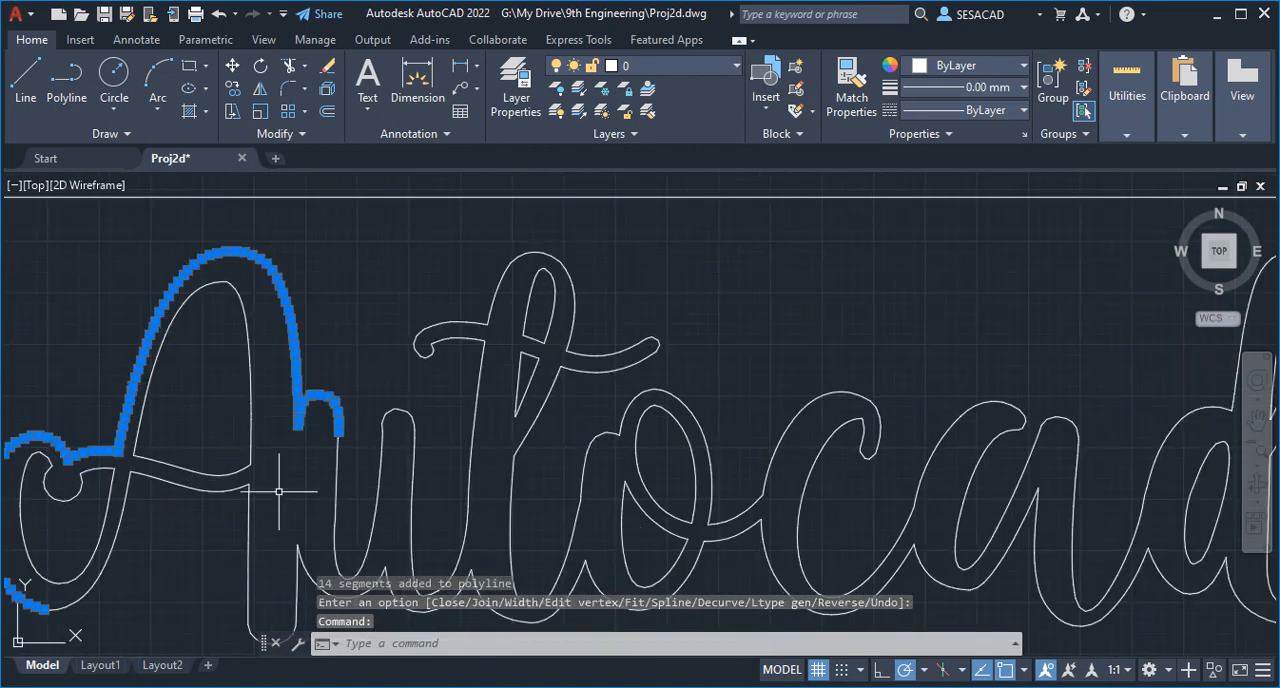
{"action": "scroll", "coordinate": [279, 491], "scroll_direction": "down", "scroll_amount": 2}
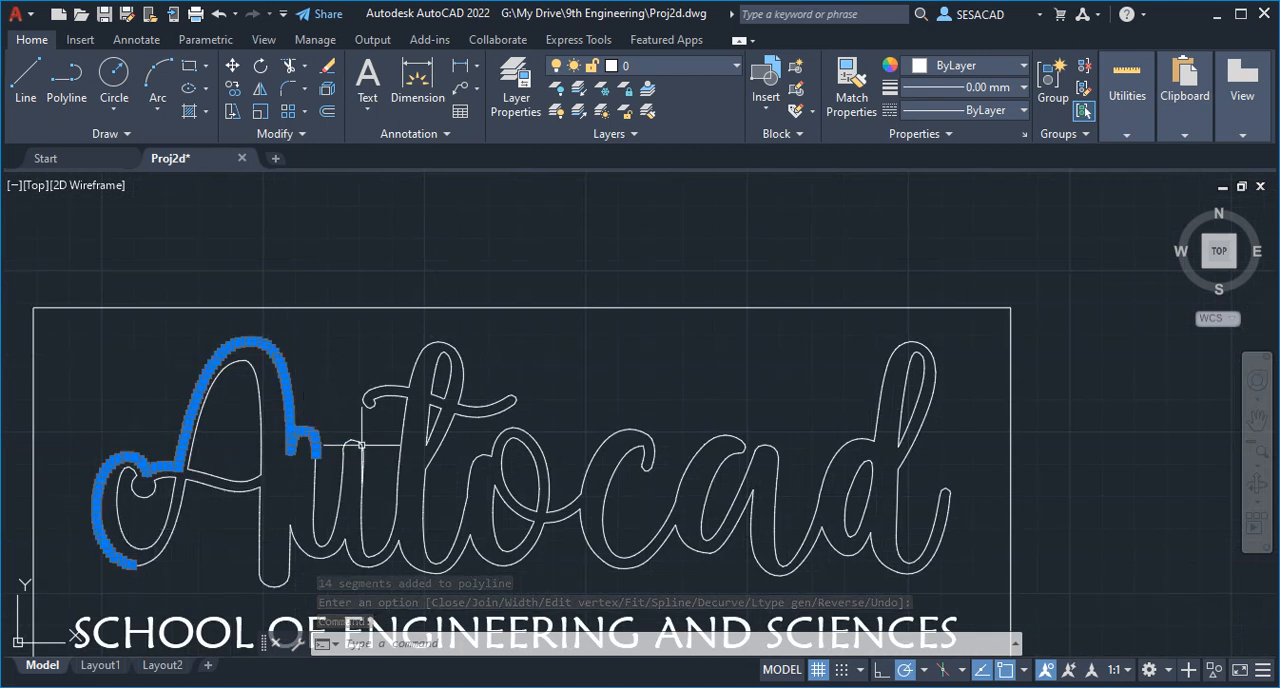
{"action": "key", "text": "Escape"}
{"action": "key", "text": "Escape"}
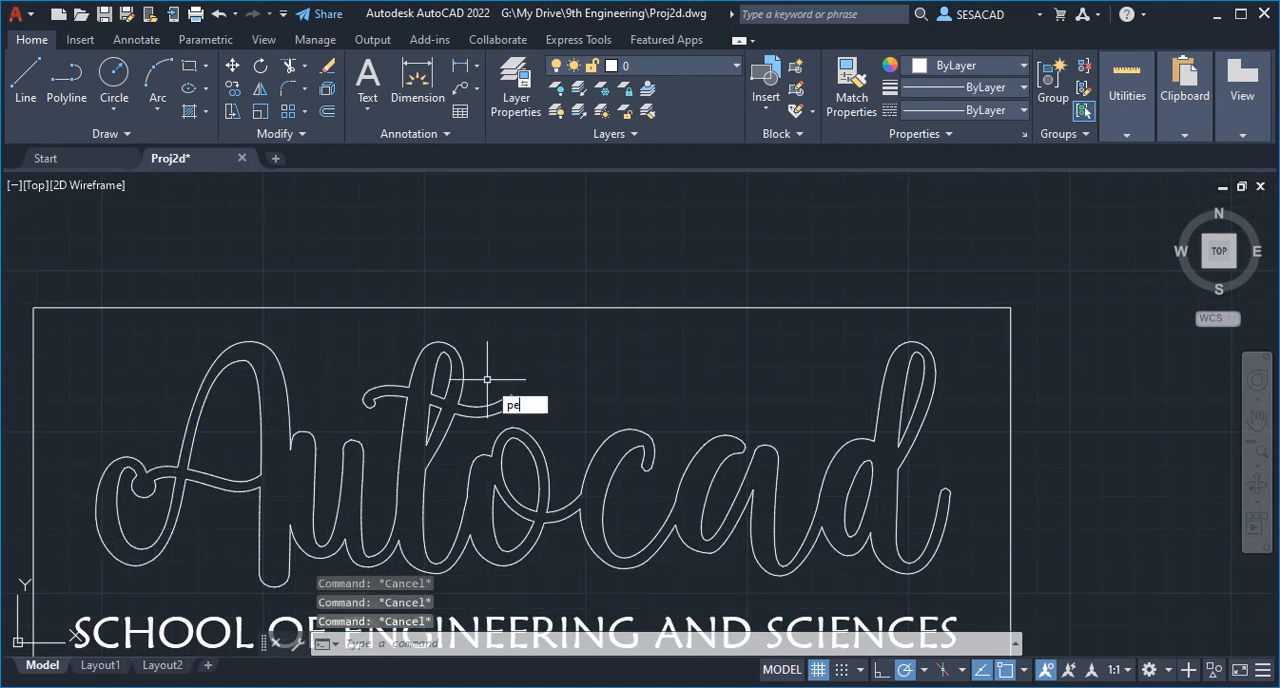
- Start PEDIT Join on the A's polyline and window-select the segments from the u through the first part of the a
{"action": "type", "text": "pedit"}
{"action": "key", "text": "Return"}
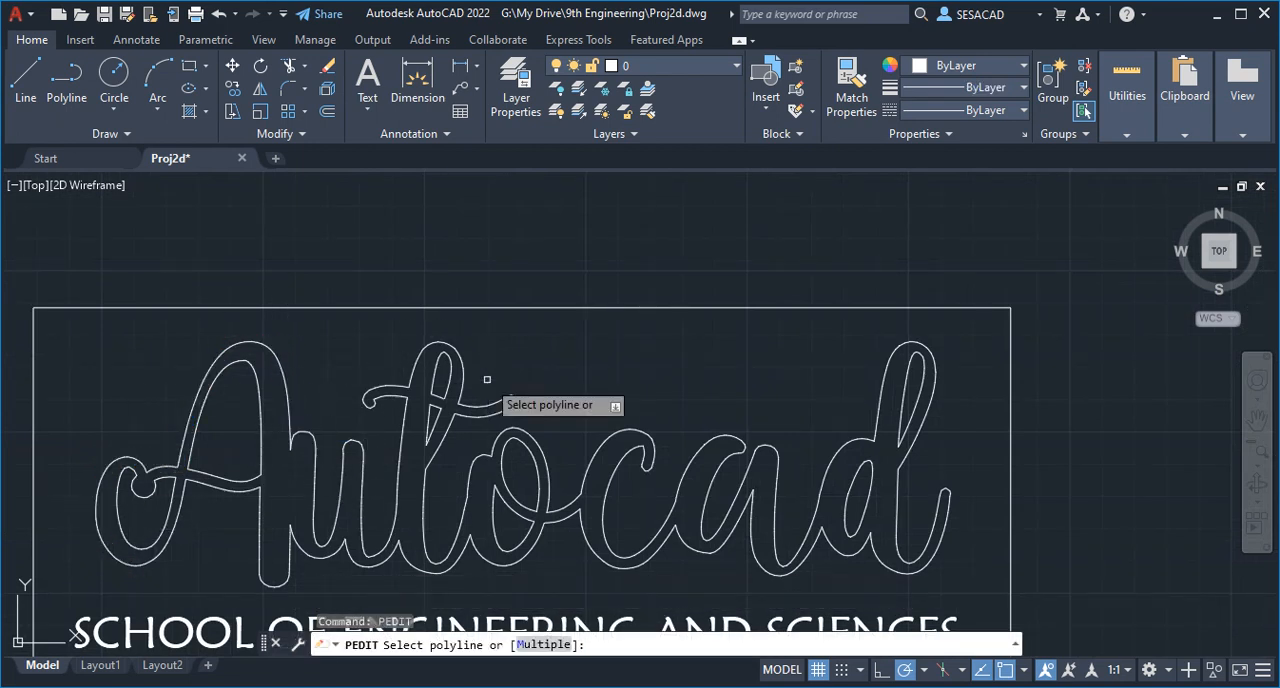
{"action": "left_click", "coordinate": [289, 407]}
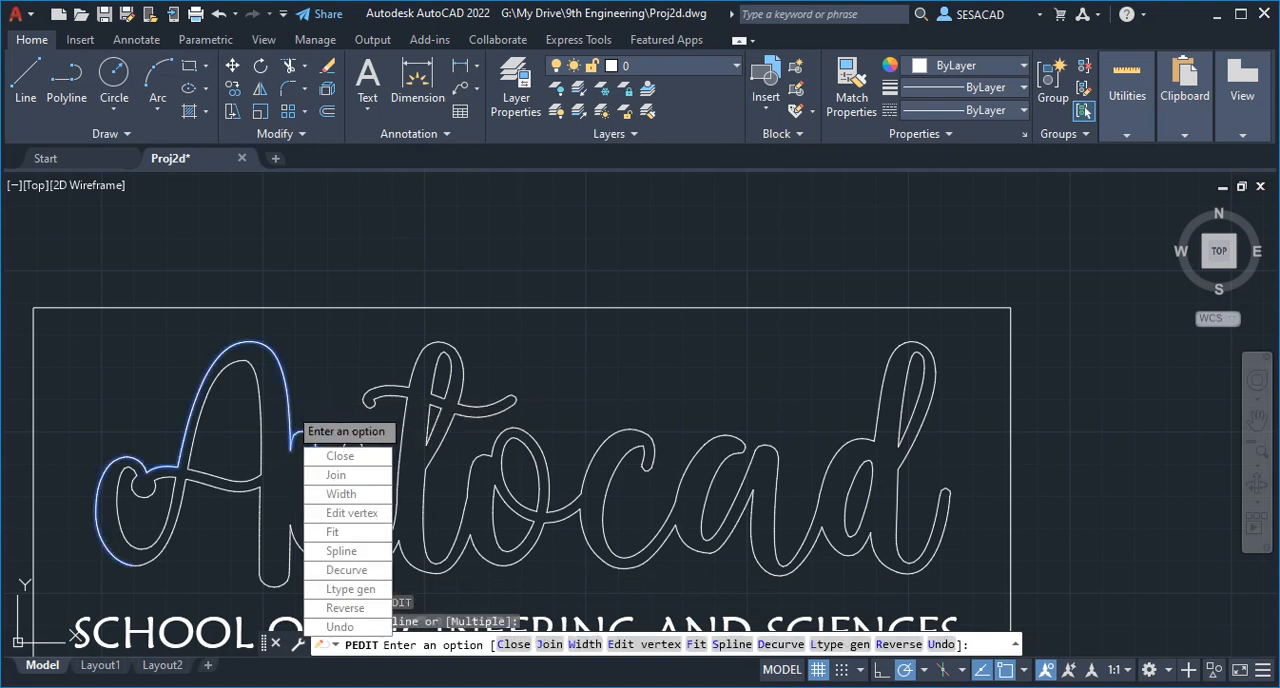
{"action": "left_click", "coordinate": [336, 475]}
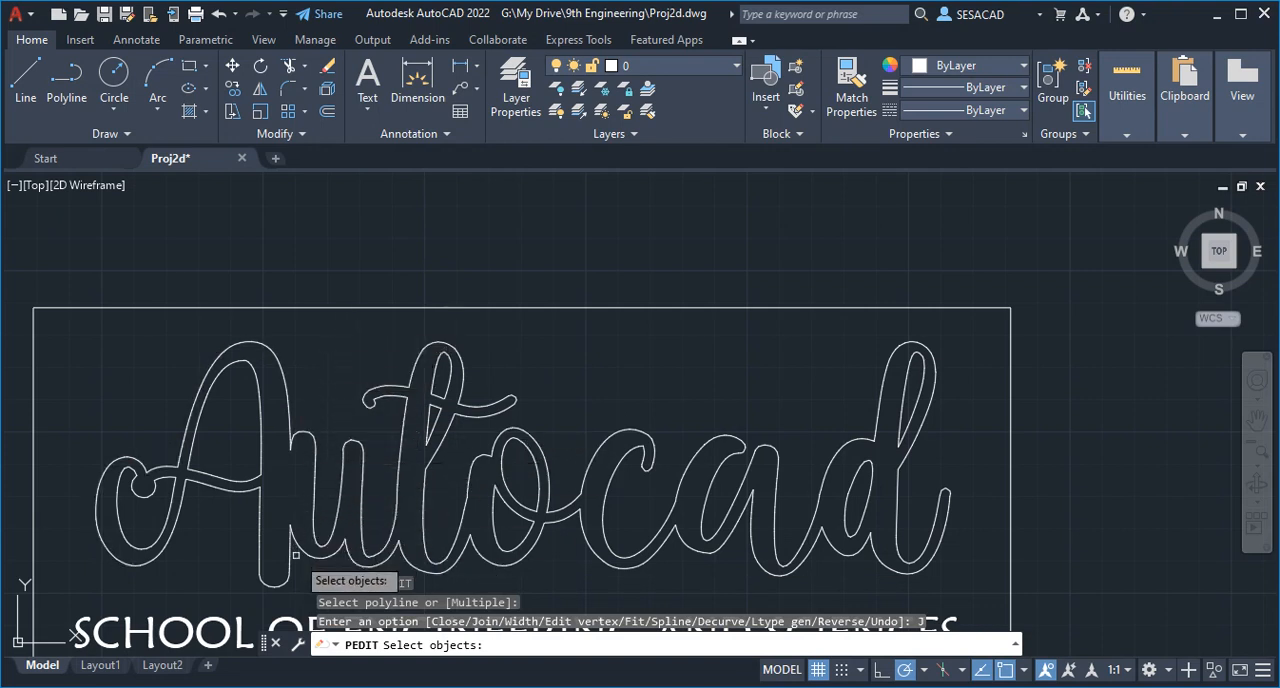
{"action": "left_click_drag", "start_coordinate": [299, 571], "coordinate": [728, 325]}
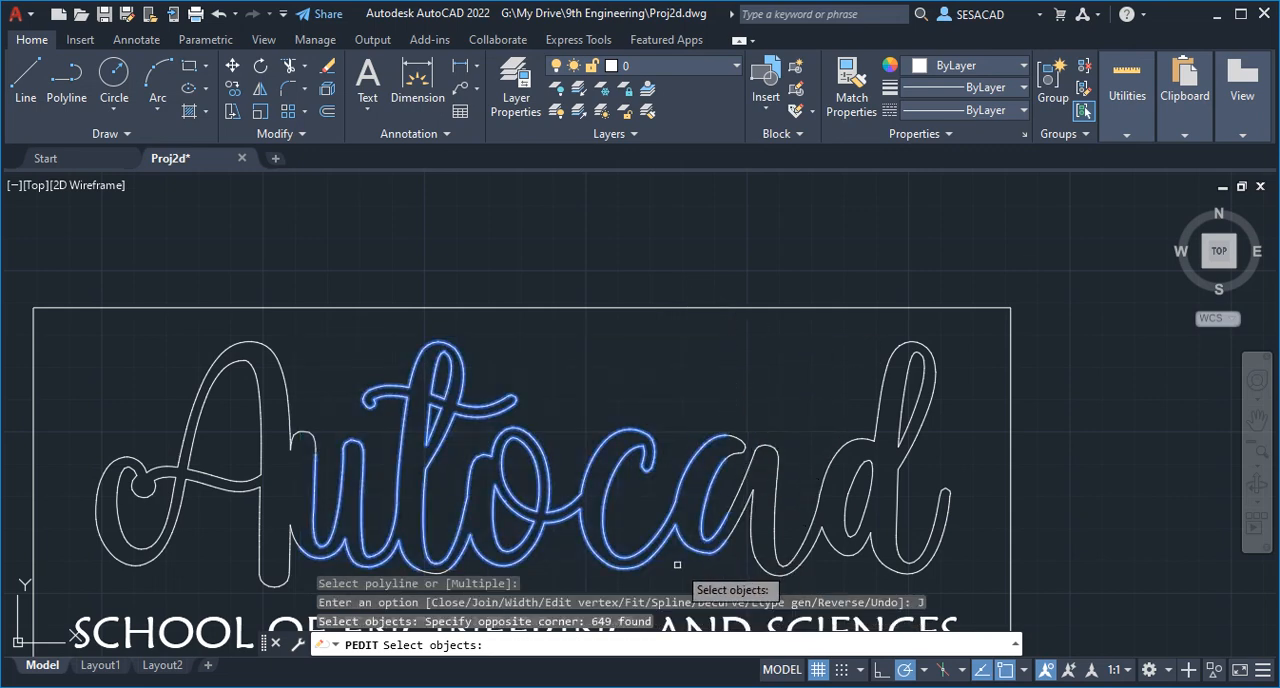
- Add the segments of the rest of the a and the d to the join selection, and join them to the A's polyline
{"action": "left_click_drag", "start_coordinate": [677, 565], "coordinate": [857, 400]}
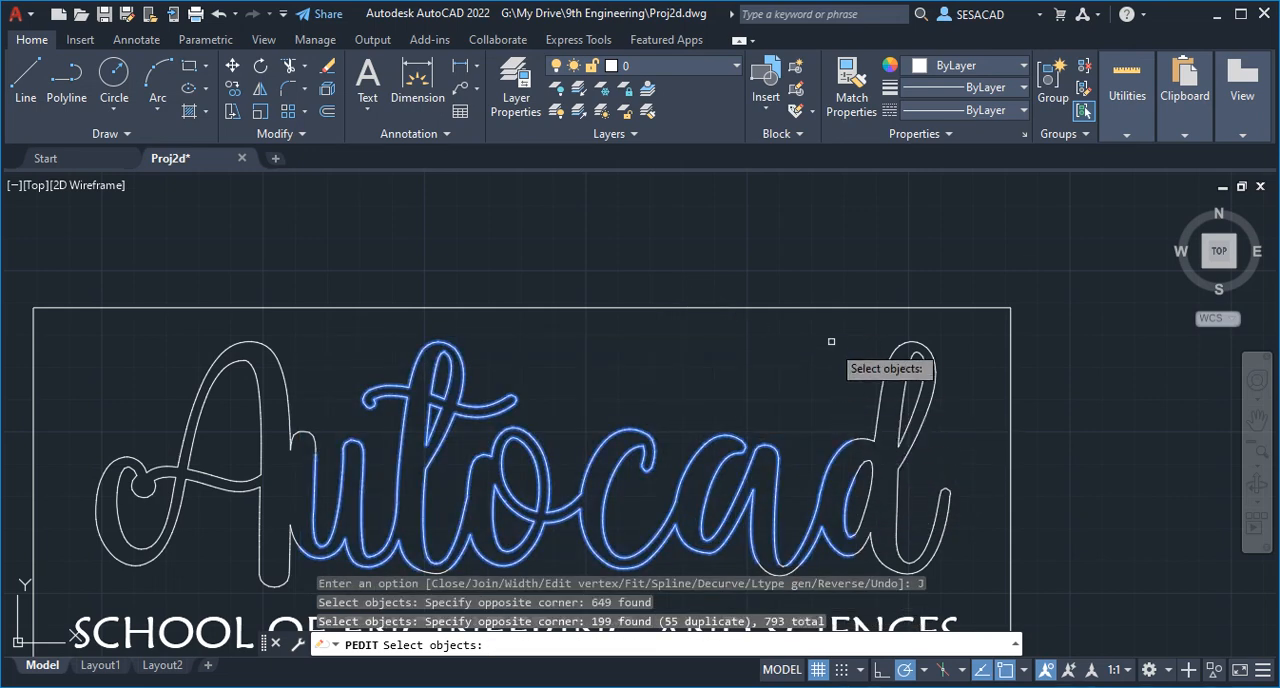
{"action": "left_click_drag", "start_coordinate": [831, 326], "coordinate": [972, 576]}
{"action": "scroll", "coordinate": [895, 590], "scroll_direction": "up", "scroll_amount": 3}
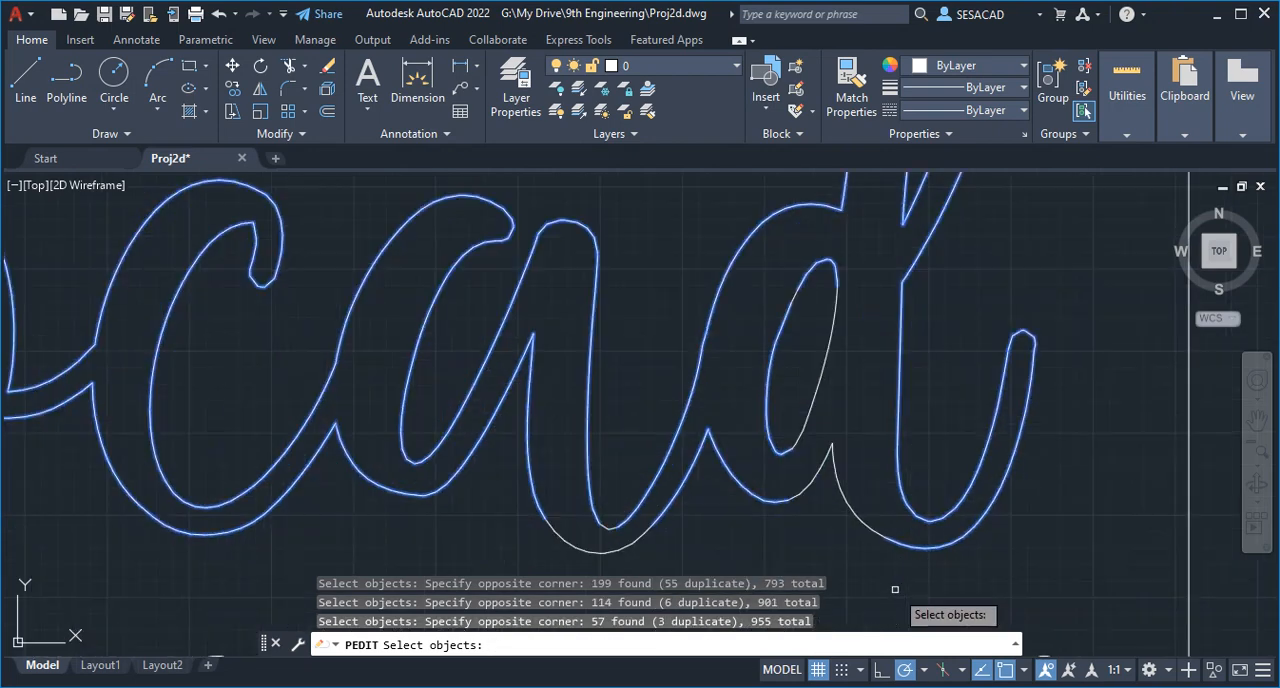
{"action": "scroll", "coordinate": [916, 551], "scroll_direction": "up", "scroll_amount": 2}
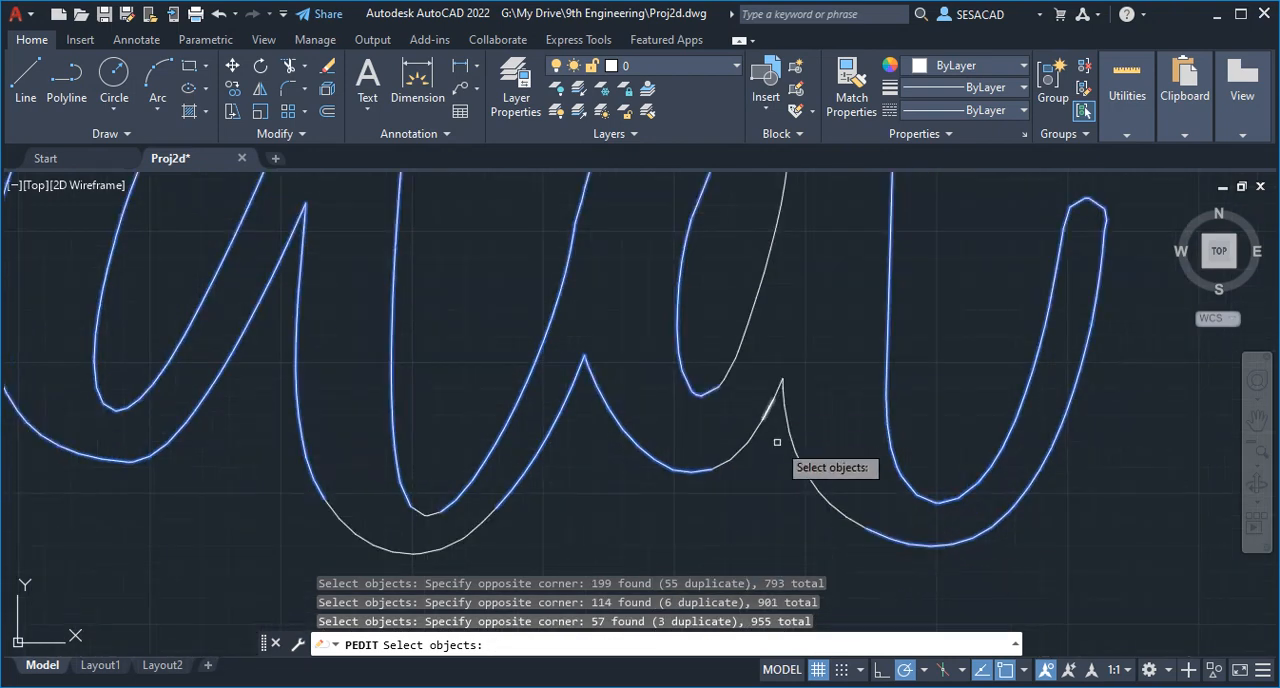
{"action": "scroll", "coordinate": [868, 530], "scroll_direction": "down", "scroll_amount": 2}
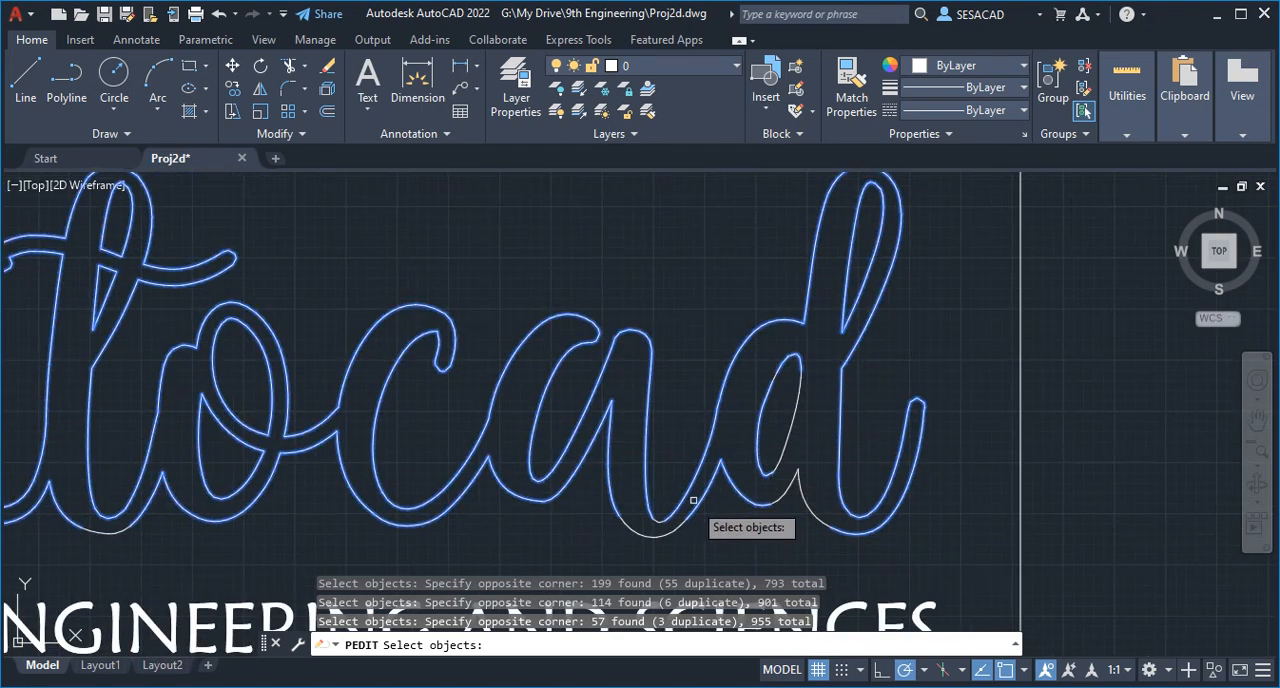
{"action": "scroll", "coordinate": [825, 516], "scroll_direction": "up", "scroll_amount": 2}
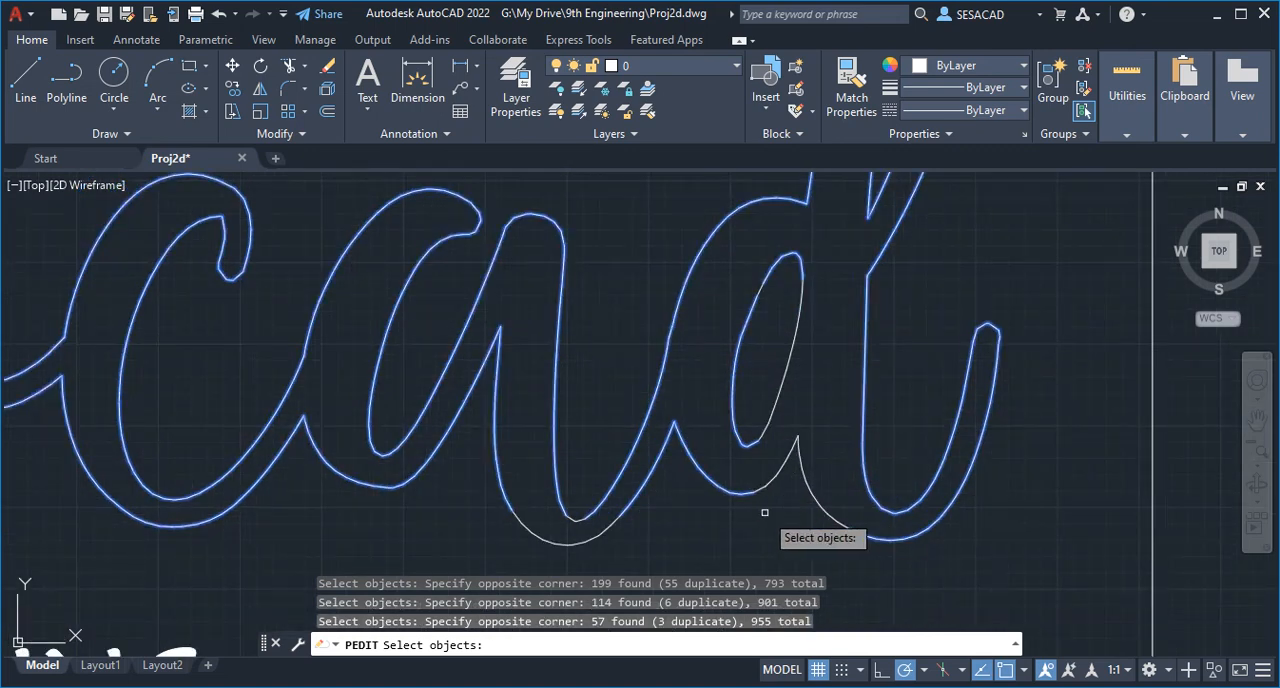
{"action": "scroll", "coordinate": [600, 497], "scroll_direction": "down", "scroll_amount": 3}
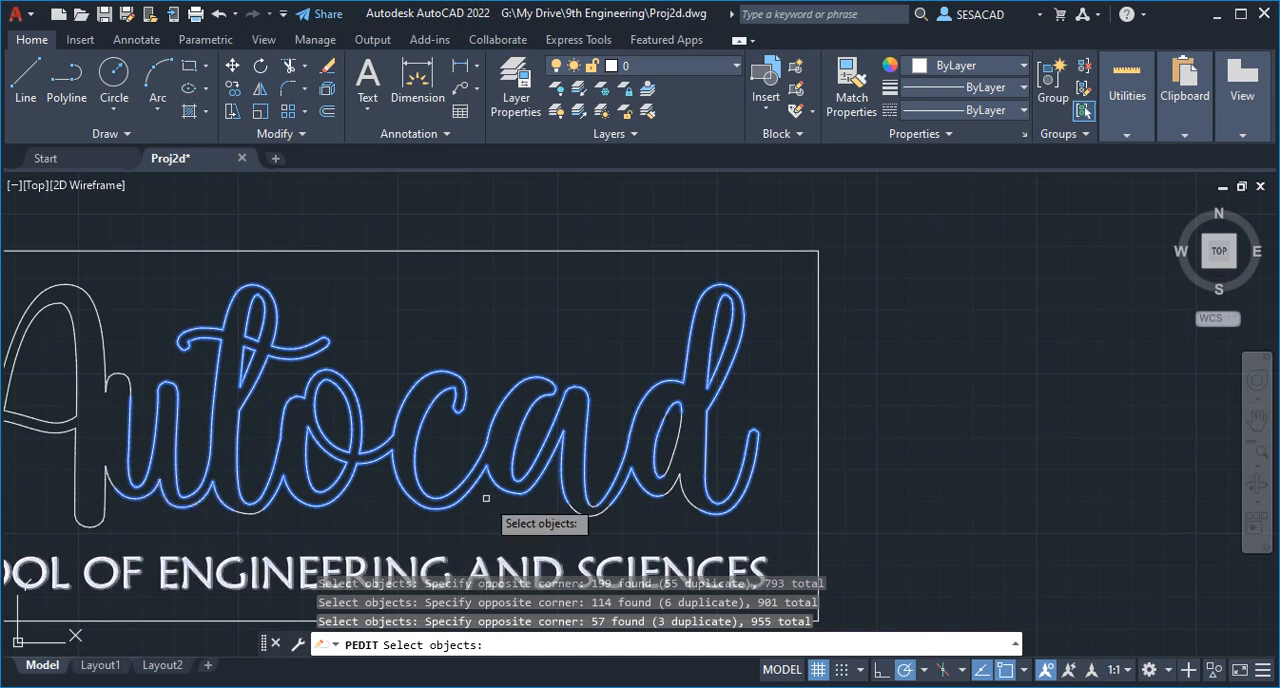
{"action": "middle_click_drag", "start_coordinate": [495, 518], "coordinate": [563, 452]}
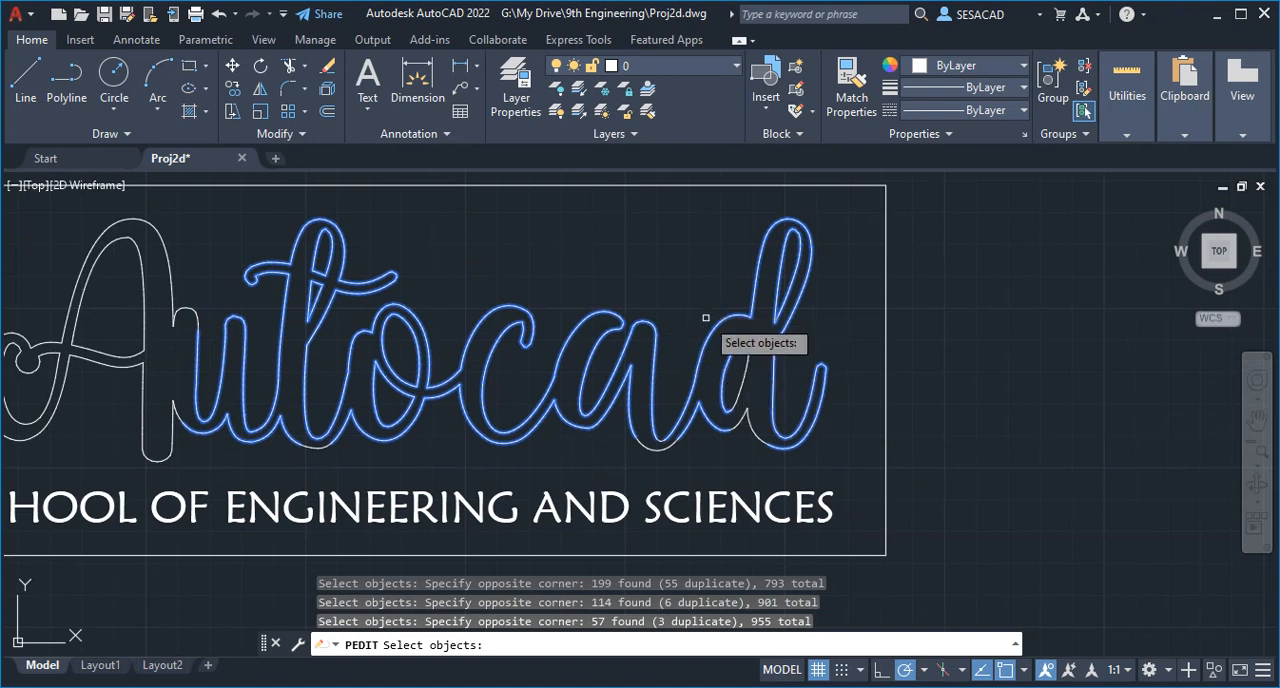
{"action": "key", "text": "Return"}
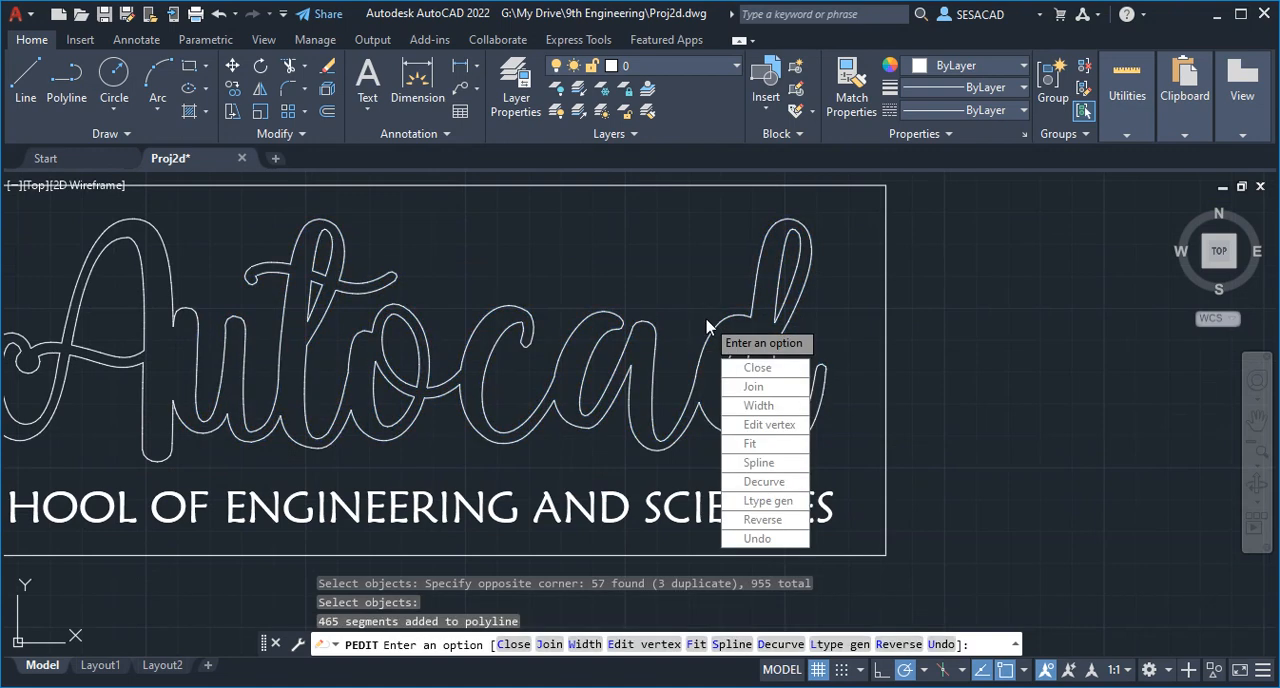
{"action": "key", "text": "Return"}
- Select the extended polyline to check how far it reaches, clear the selection, and inspect its end at the foot of the a's stem
{"action": "middle_click_drag", "start_coordinate": [718, 322], "coordinate": [795, 330]}
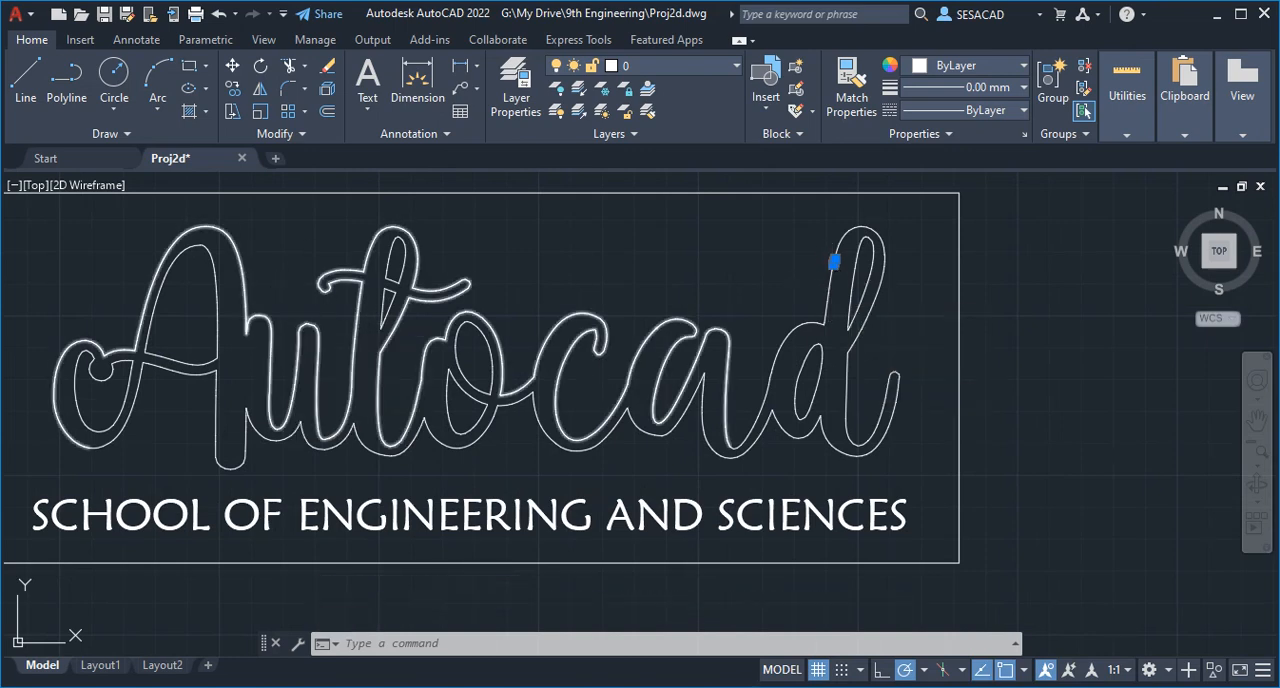
{"action": "key", "text": "Escape"}
{"action": "left_click", "coordinate": [268, 318]}
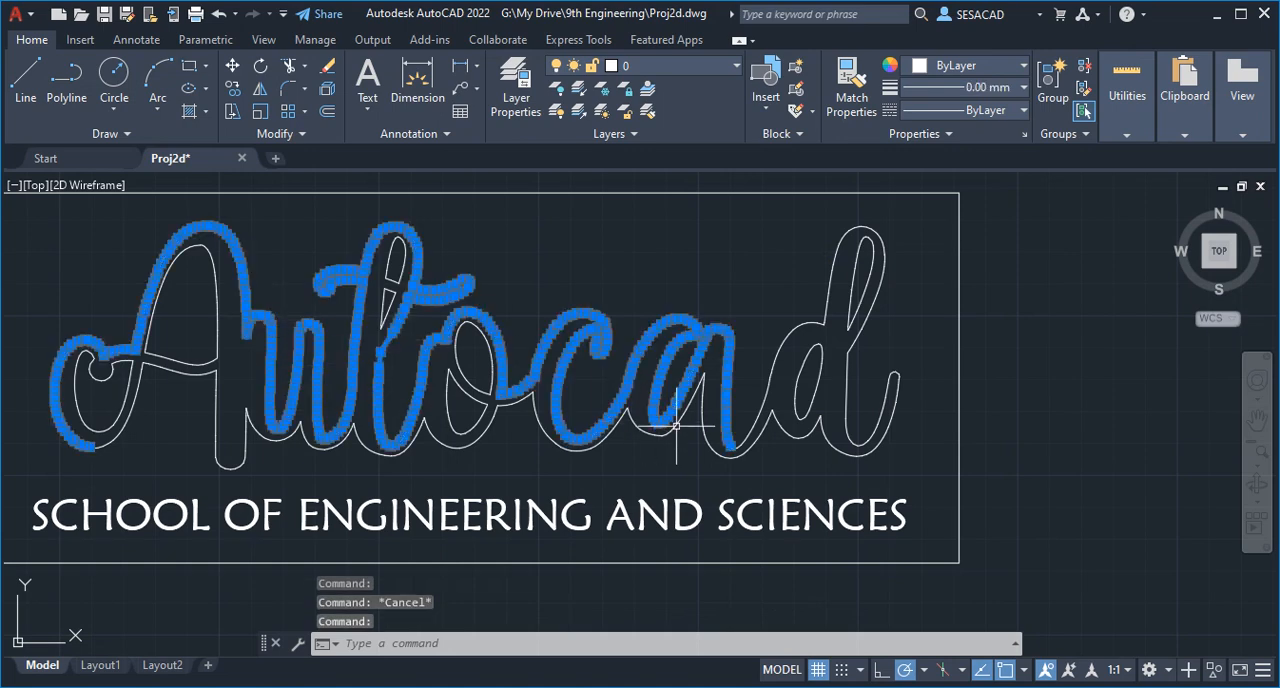
{"action": "key", "text": "Escape"}
{"action": "scroll", "coordinate": [737, 445], "scroll_direction": "up", "scroll_amount": 6}
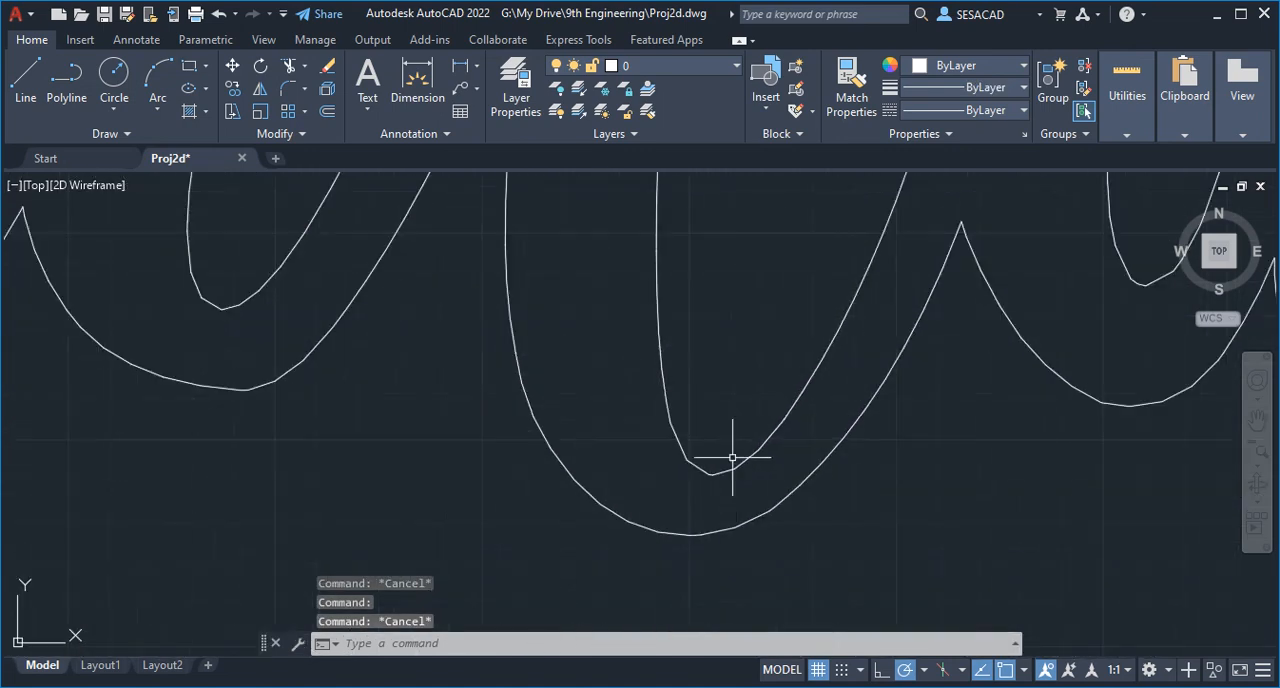
{"action": "scroll", "coordinate": [719, 471], "scroll_direction": "up", "scroll_amount": 6}
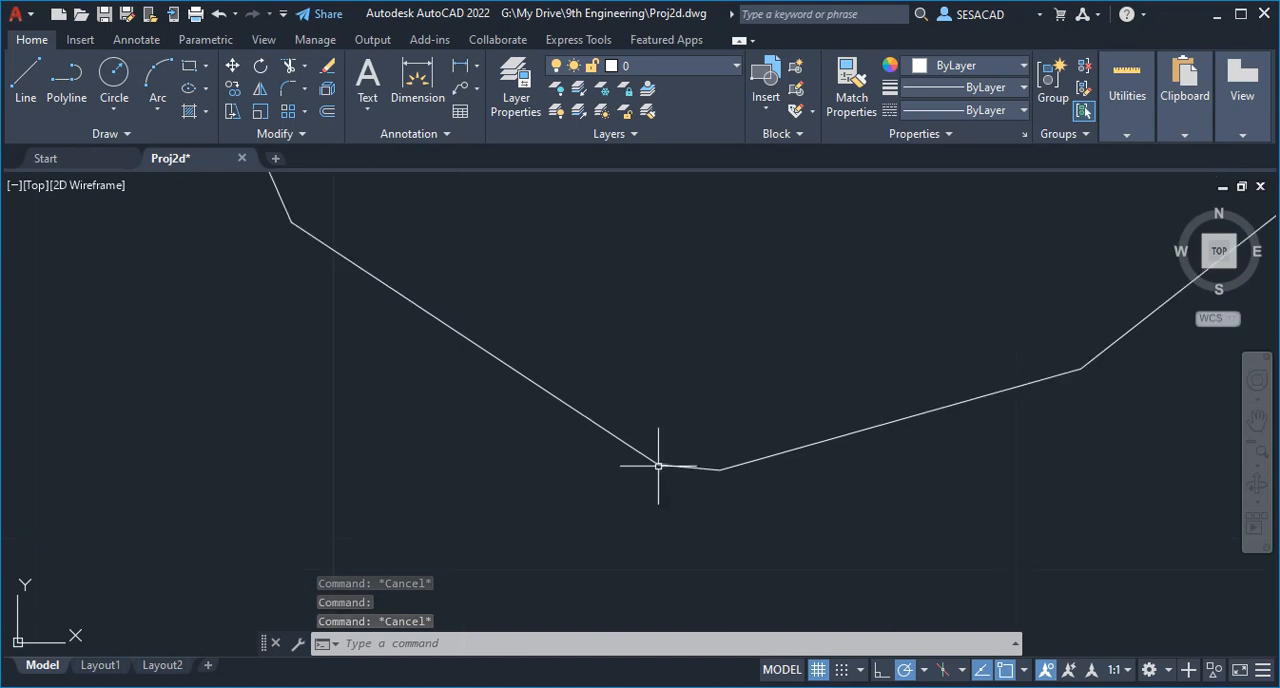
{"action": "scroll", "coordinate": [669, 460], "scroll_direction": "down", "scroll_amount": 10}
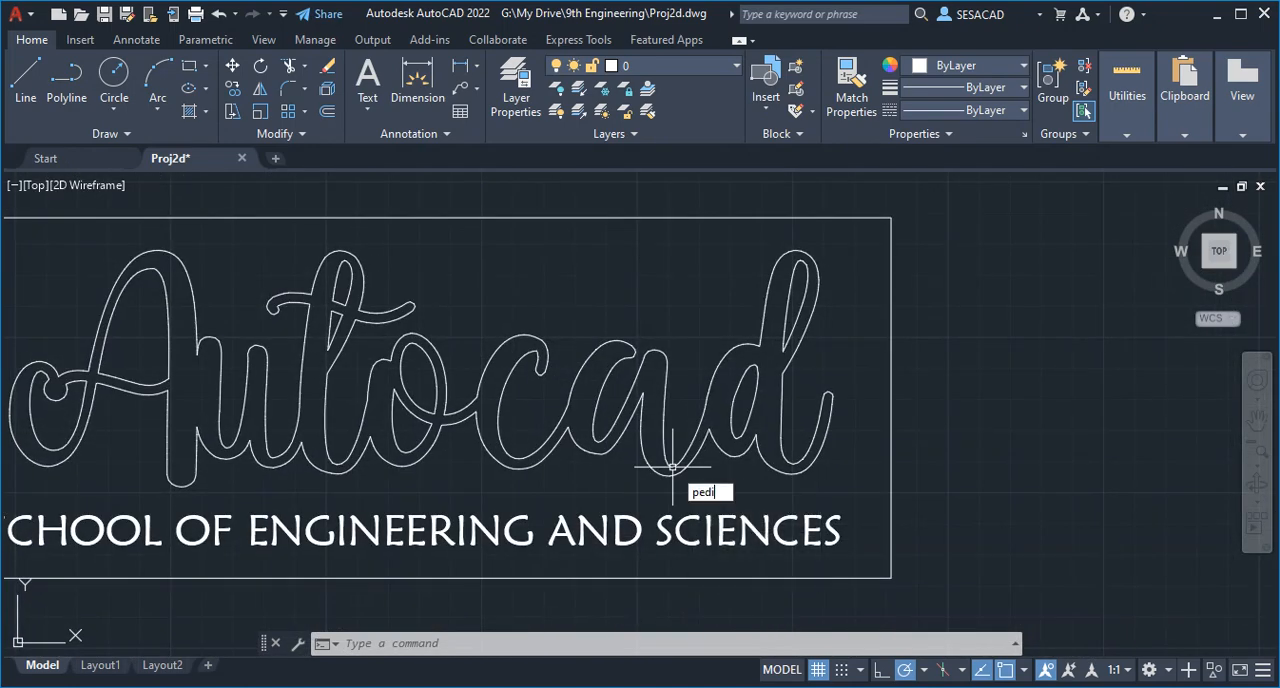
- Start PEDIT Join on the lettering polyline and window-select the segments at the inner bottom curve of the a
{"action": "key", "text": "Return"}
{"action": "scroll", "coordinate": [671, 472], "scroll_direction": "up", "scroll_amount": 4}
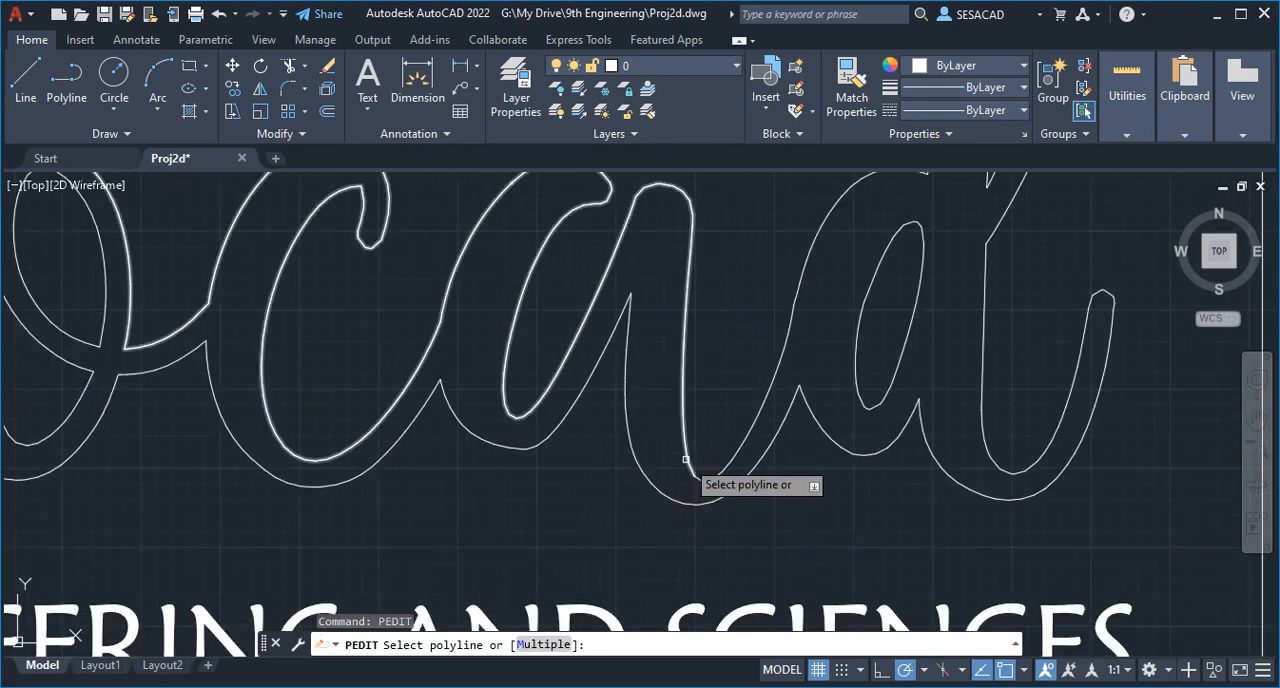
{"action": "left_click", "coordinate": [686, 460]}
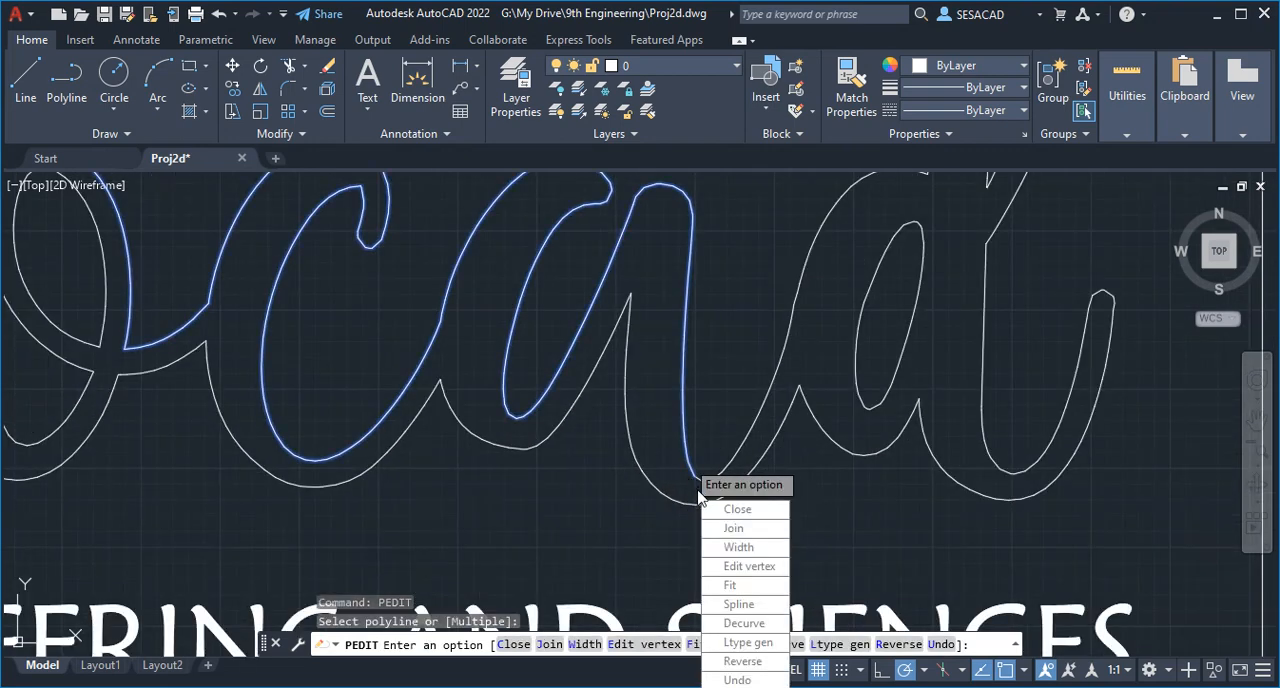
{"action": "left_click", "coordinate": [735, 528]}
{"action": "left_click", "coordinate": [678, 491]}
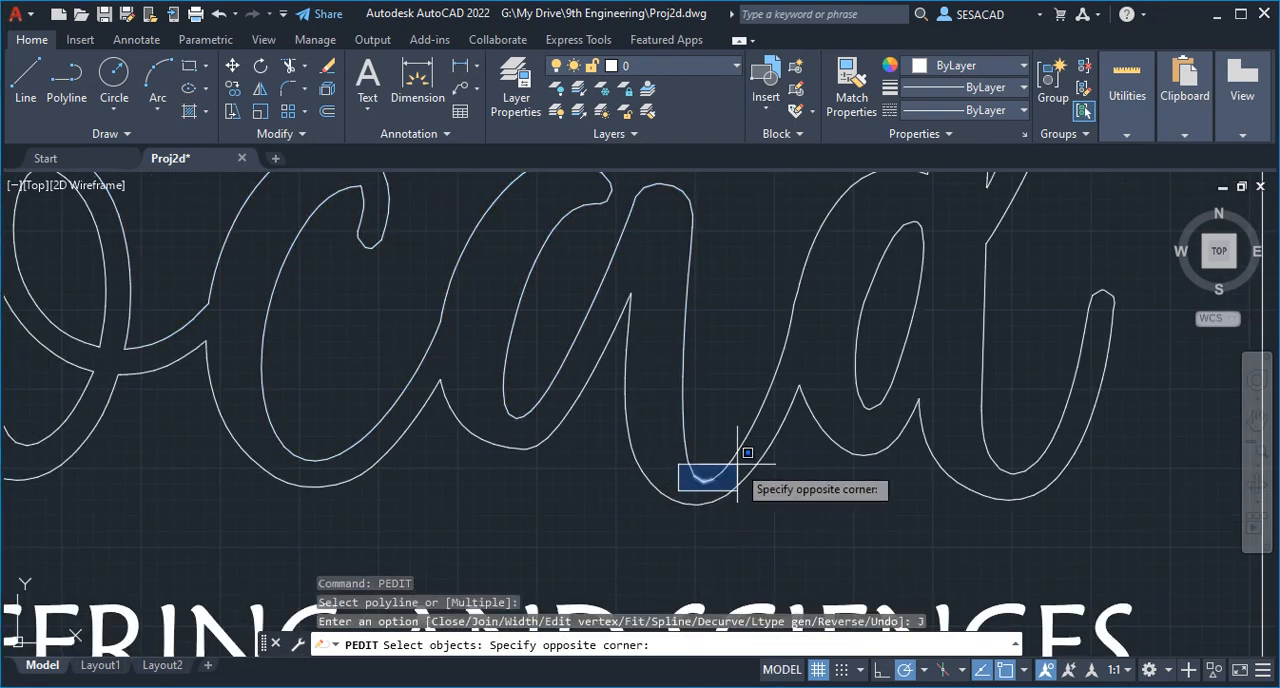
{"action": "left_click", "coordinate": [754, 444]}
- Add the segments of the stroke rising from the a to the top of the d's bowl to the join selection
{"action": "scroll", "coordinate": [727, 477], "scroll_direction": "down", "scroll_amount": 5}
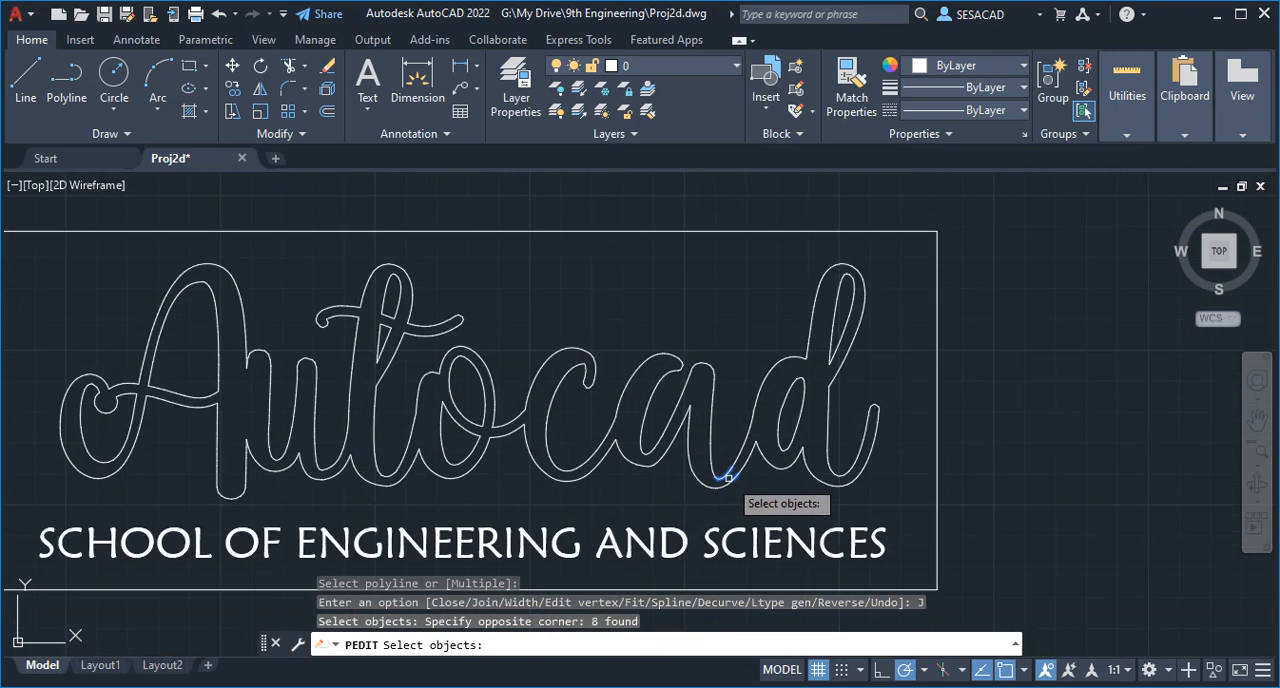
{"action": "scroll", "coordinate": [725, 488], "scroll_direction": "up", "scroll_amount": 4}
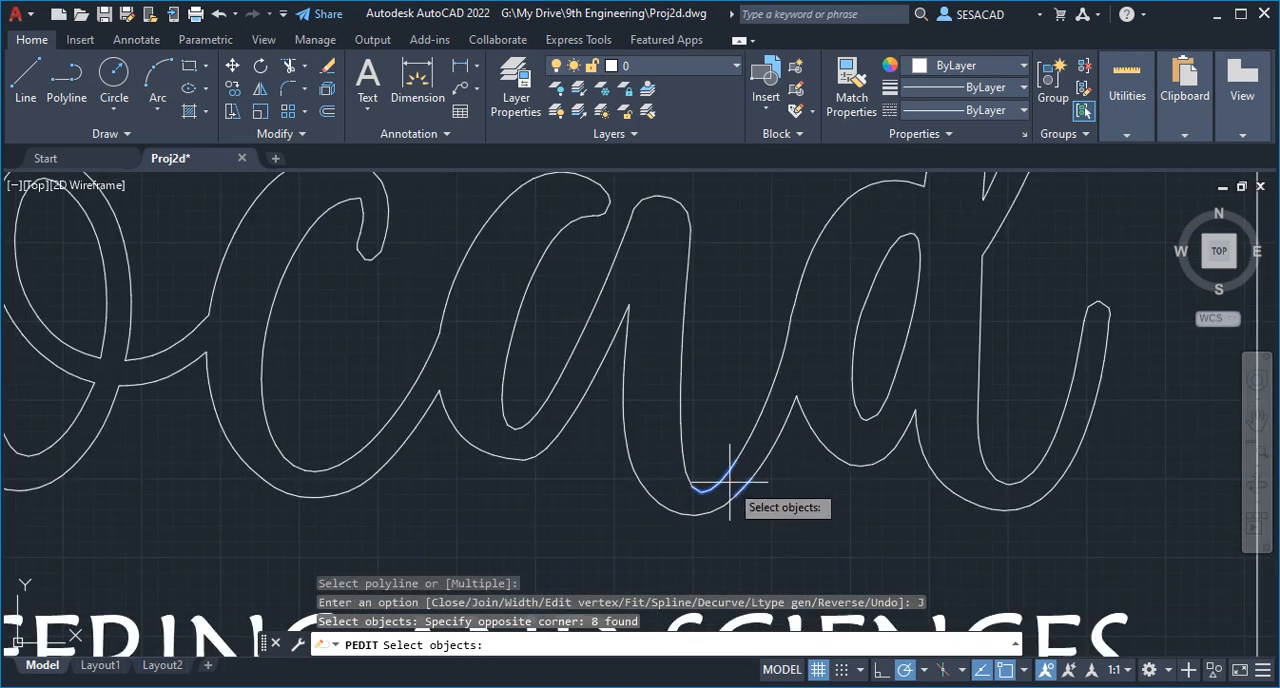
{"action": "left_click", "coordinate": [729, 484]}
{"action": "left_click", "coordinate": [830, 245]}
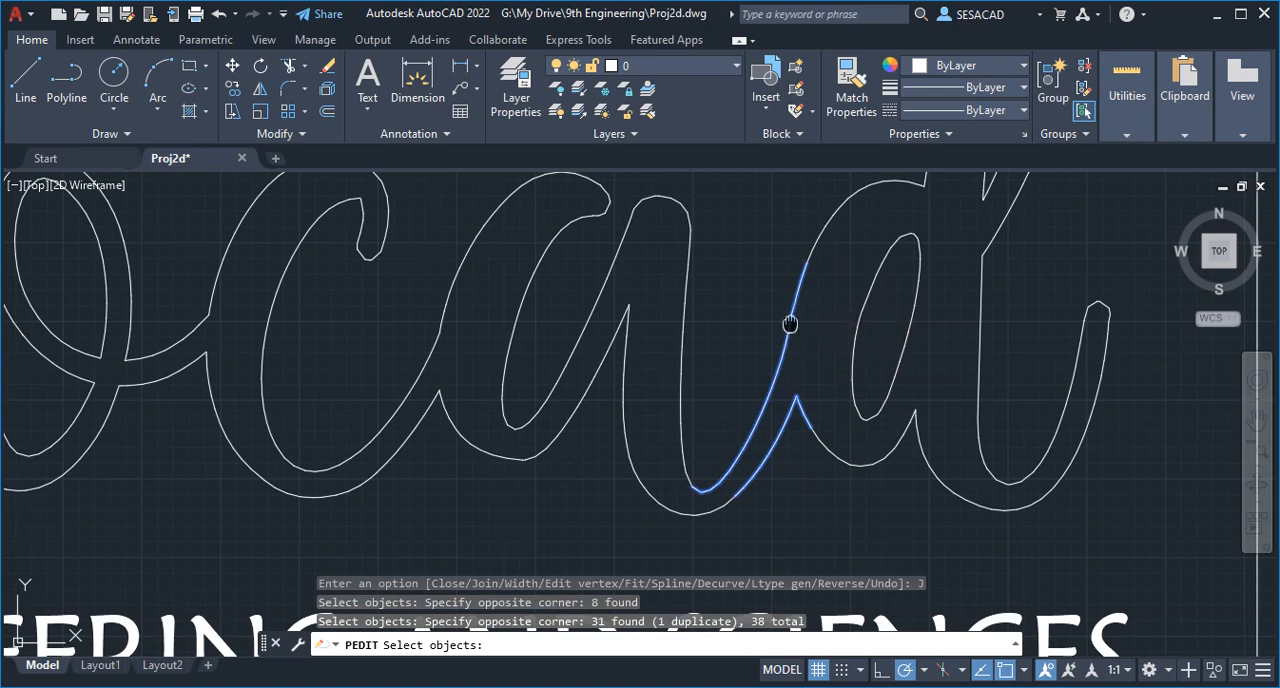
{"action": "middle_click_drag", "start_coordinate": [790, 323], "coordinate": [714, 429]}
{"action": "left_click", "coordinate": [714, 429]}
{"action": "left_click", "coordinate": [868, 280]}
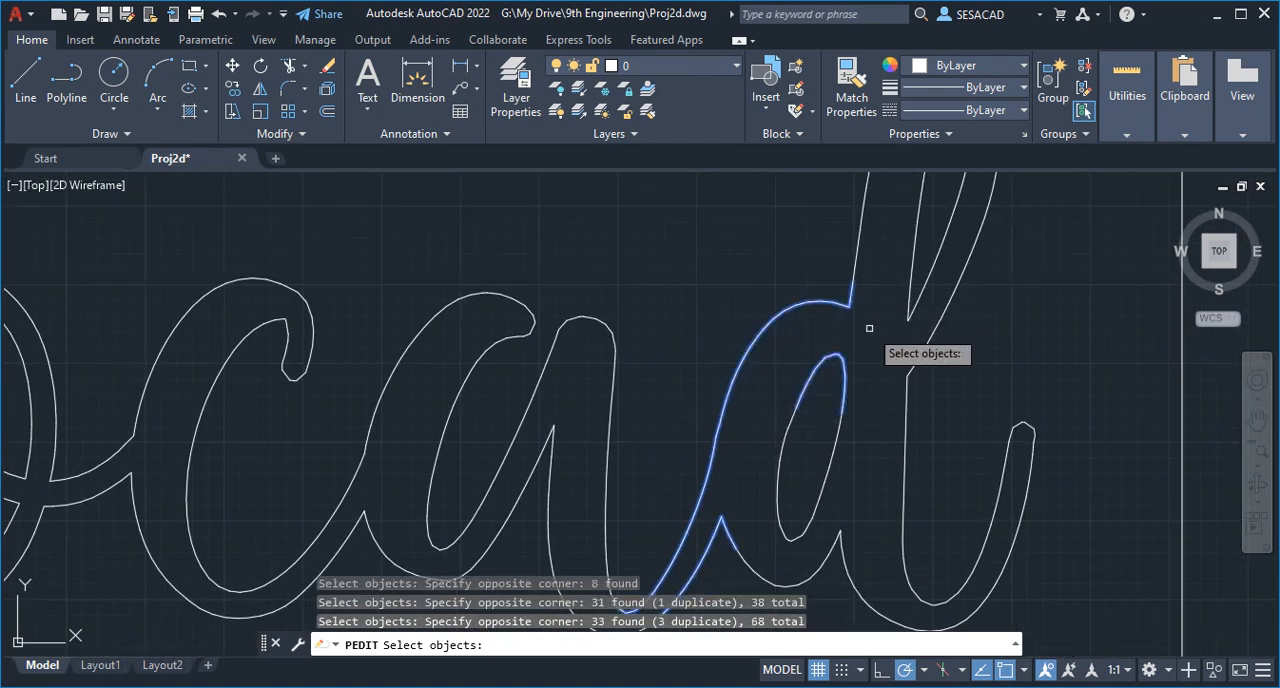
- Add the segments of the d's tall upper loop to the join selection
{"action": "scroll", "coordinate": [714, 485], "scroll_direction": "down", "scroll_amount": 2}
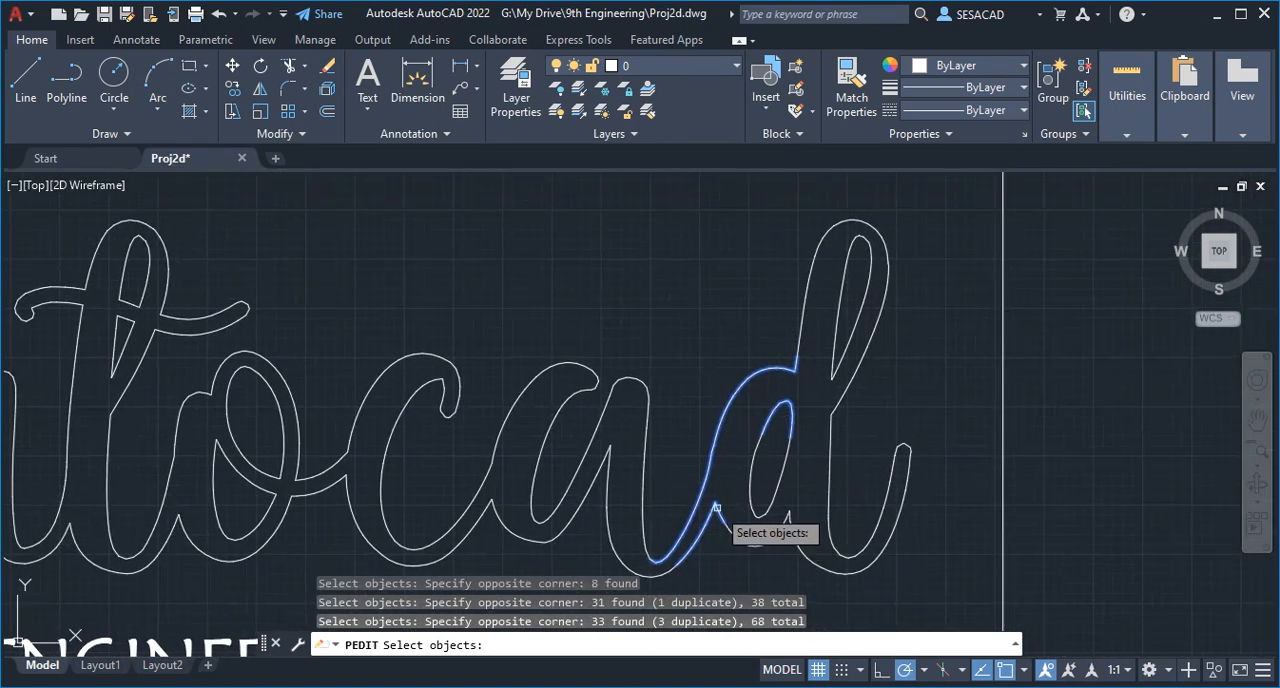
{"action": "left_click", "coordinate": [780, 386]}
{"action": "left_click", "coordinate": [884, 192]}
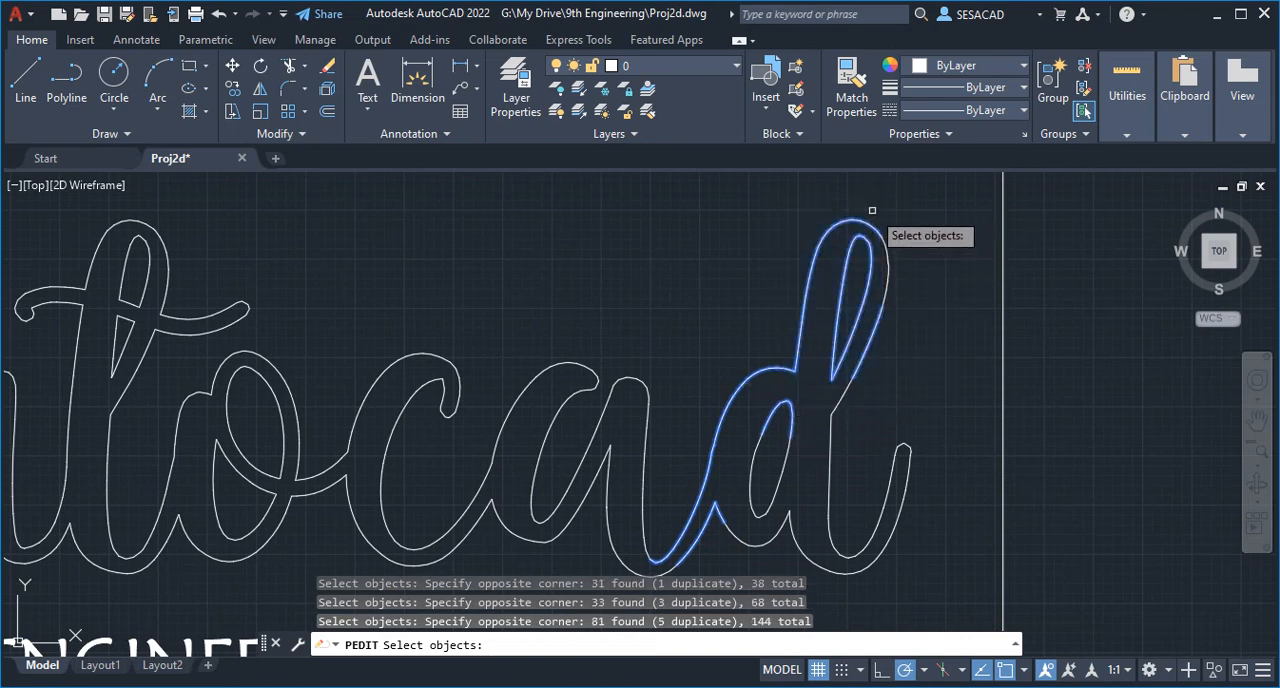
{"action": "left_click", "coordinate": [872, 210]}
{"action": "left_click", "coordinate": [920, 345]}
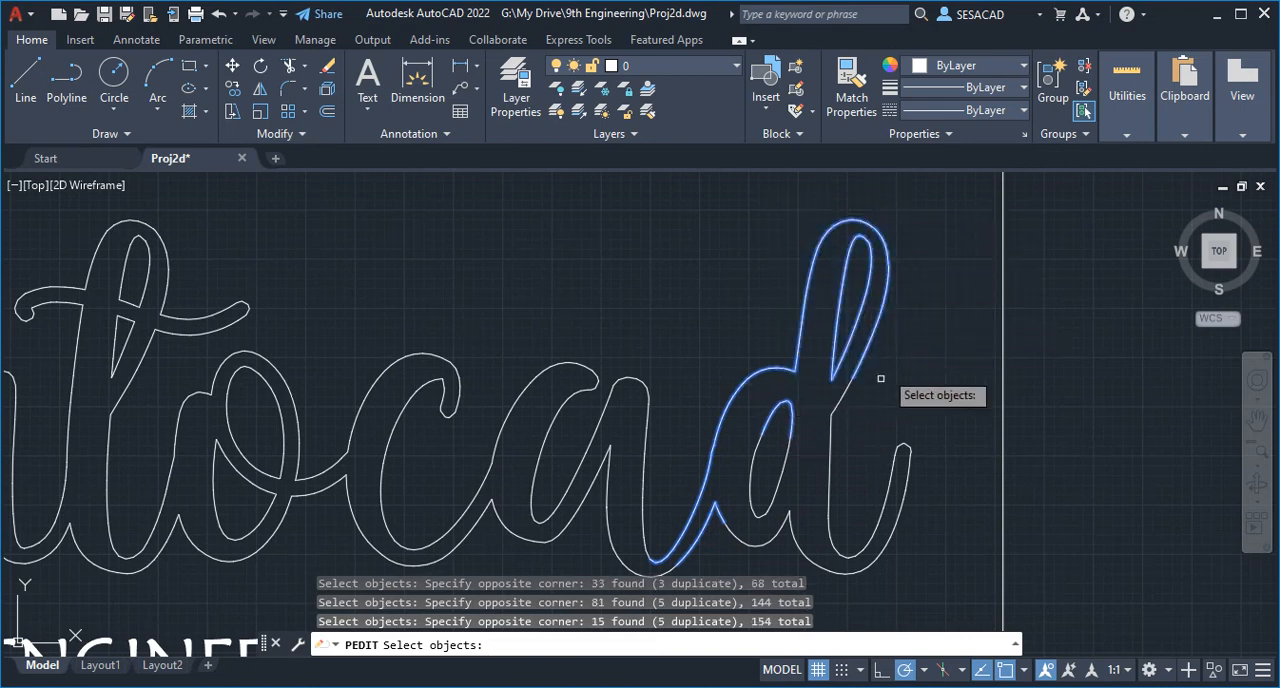
- Add the segments of the d's lower stem and the tip of its tail to the join selection
{"action": "left_click", "coordinate": [812, 445]}
{"action": "left_click", "coordinate": [858, 368]}
{"action": "left_click", "coordinate": [820, 398]}
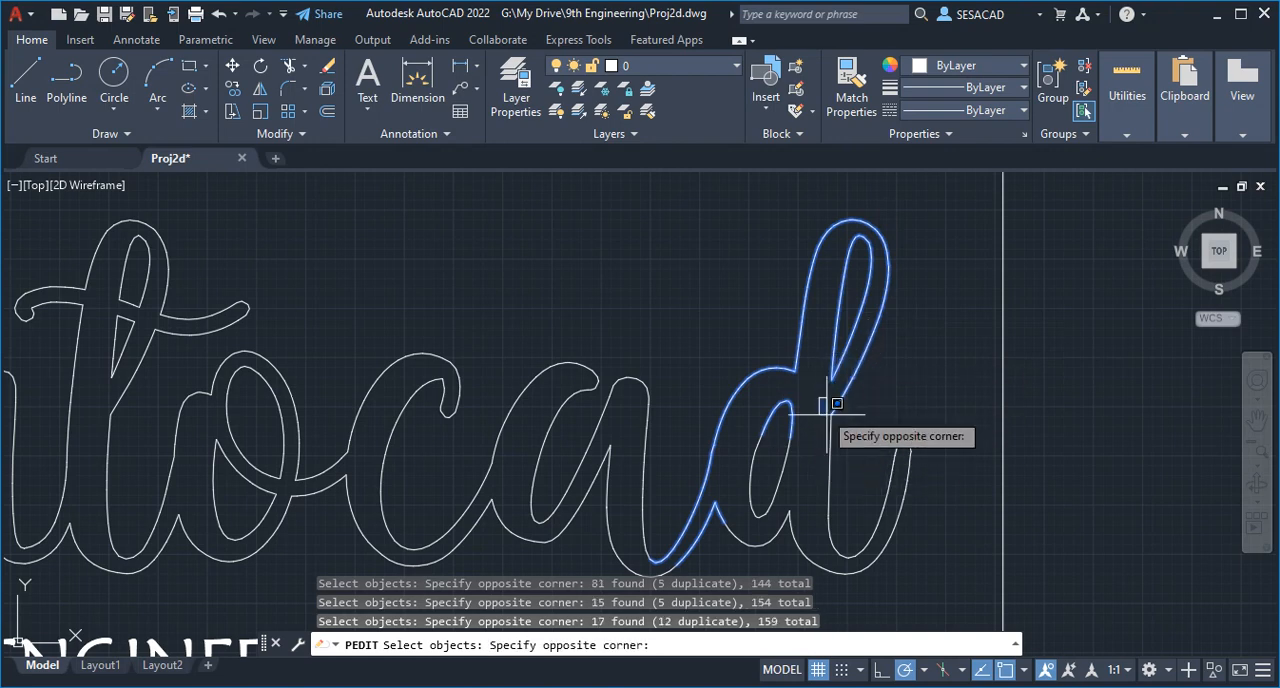
{"action": "left_click", "coordinate": [934, 486]}
{"action": "left_click", "coordinate": [822, 402]}
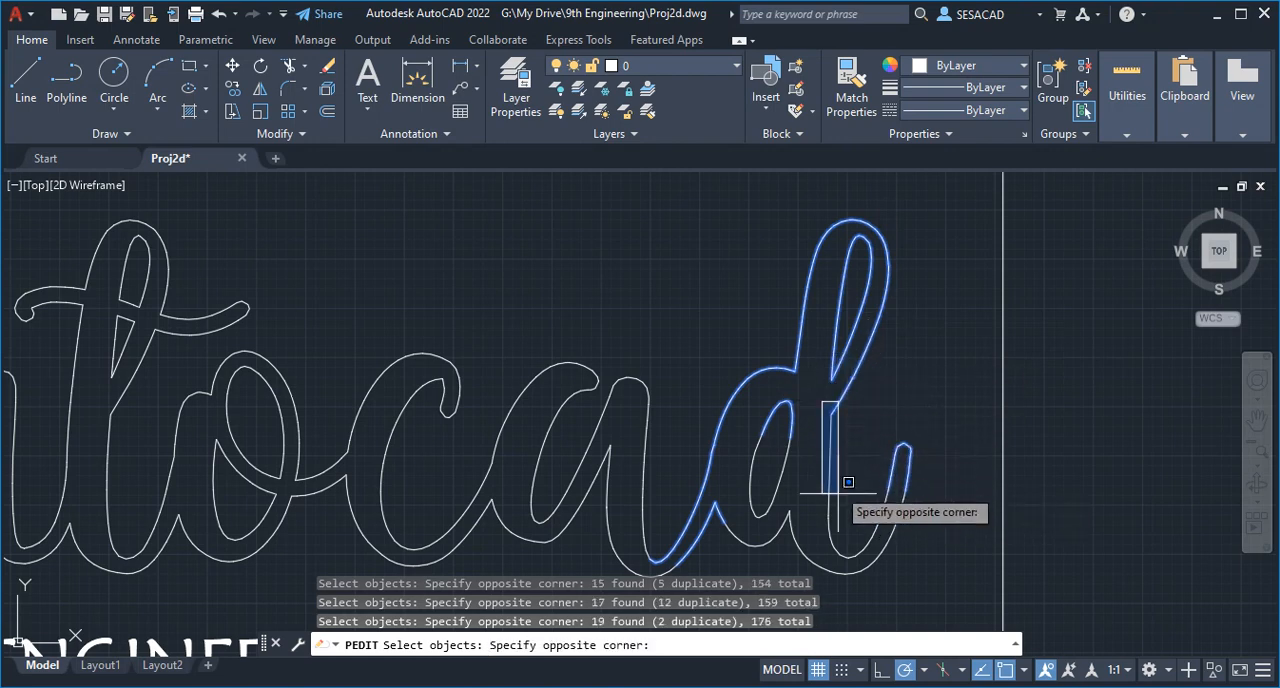
{"action": "left_click", "coordinate": [850, 570]}
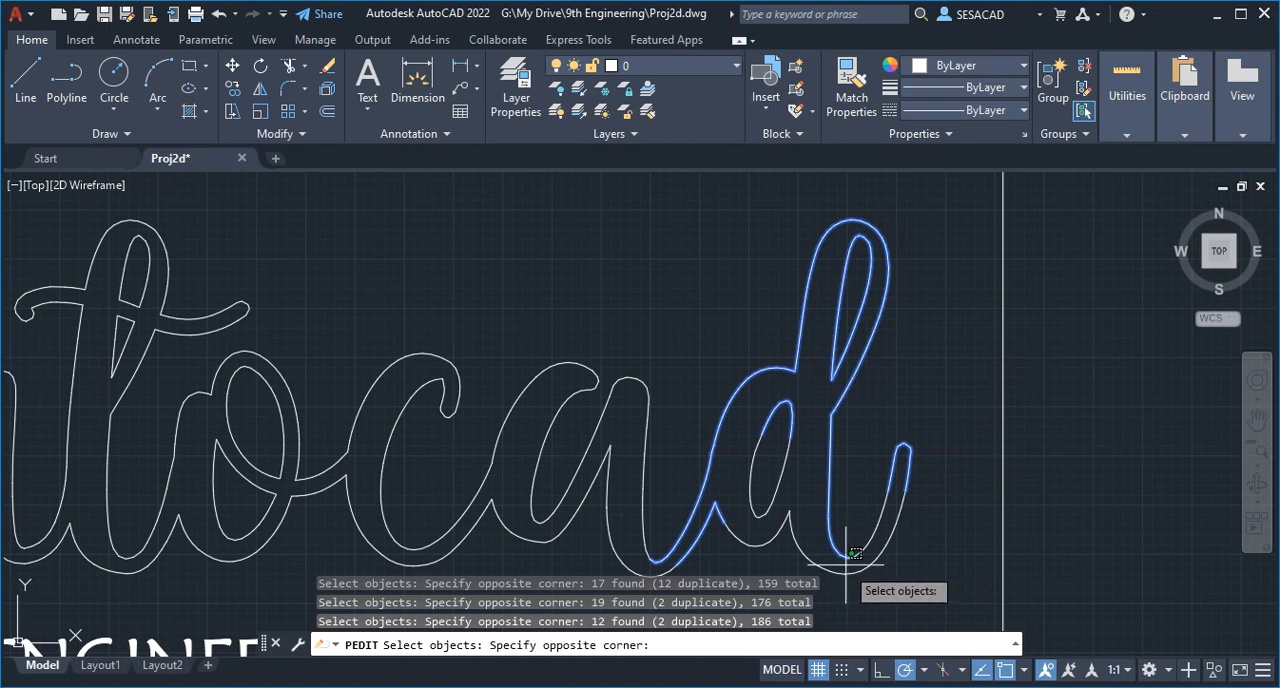
- Add the remaining segments of the d's tail down to its lowest point, and join the whole selection to the lettering polyline
{"action": "left_click", "coordinate": [928, 442]}
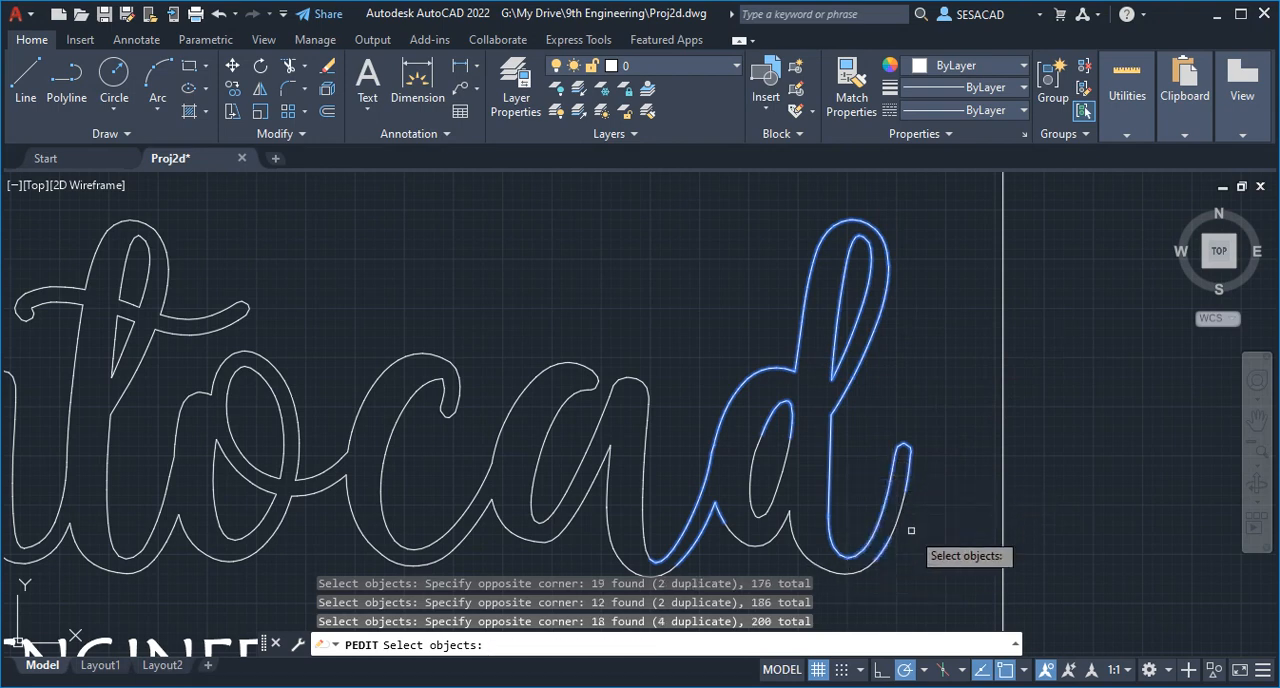
{"action": "left_click", "coordinate": [845, 590]}
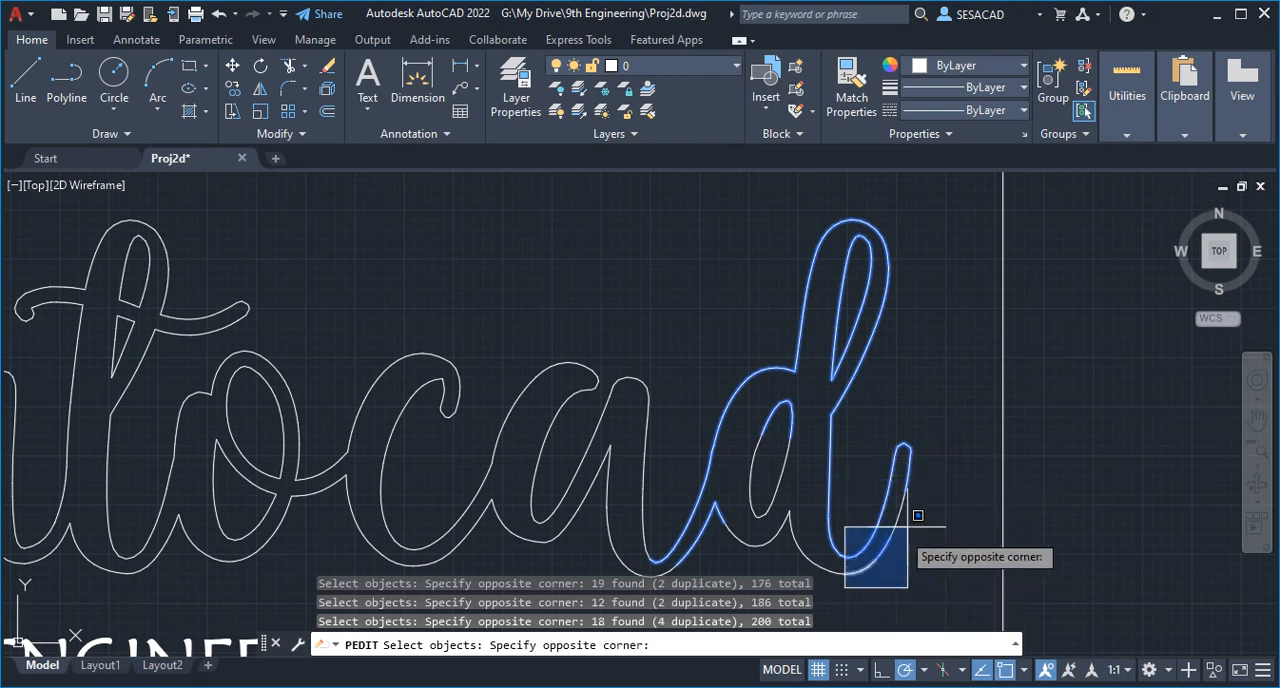
{"action": "left_click", "coordinate": [947, 410]}
{"action": "scroll", "coordinate": [838, 581], "scroll_direction": "up", "scroll_amount": 5}
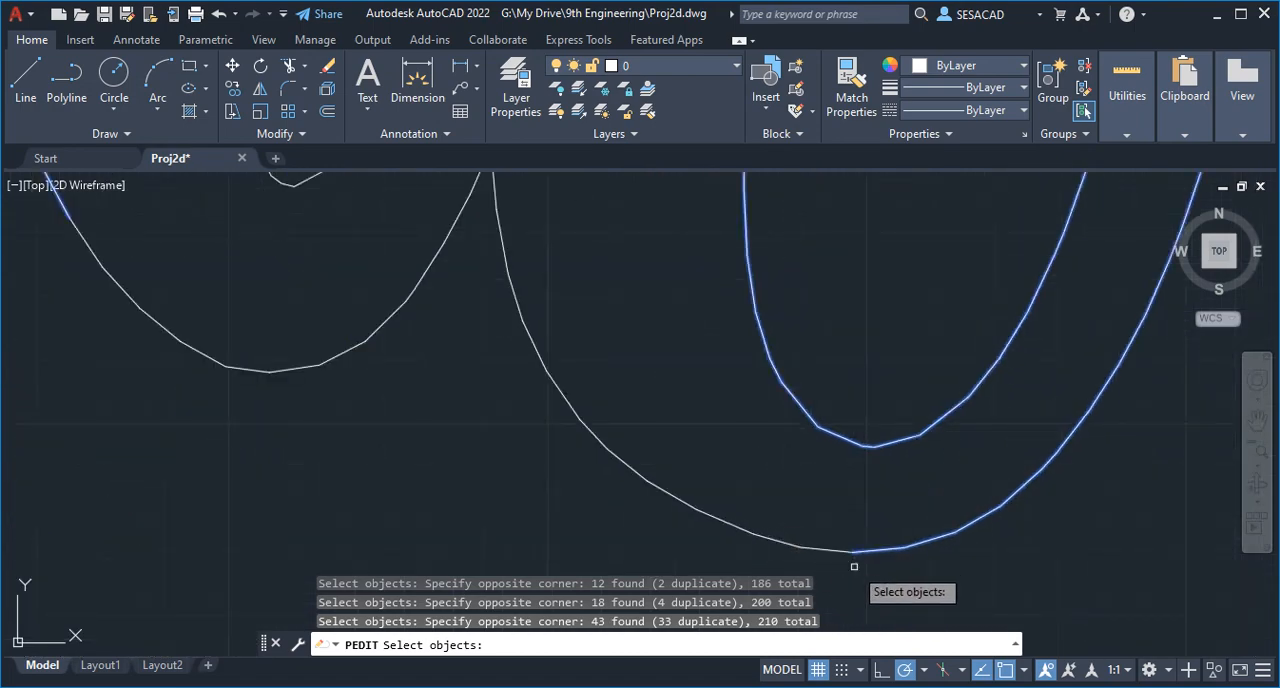
{"action": "scroll", "coordinate": [854, 566], "scroll_direction": "down", "scroll_amount": 5}
{"action": "scroll", "coordinate": [870, 555], "scroll_direction": "up", "scroll_amount": 1}
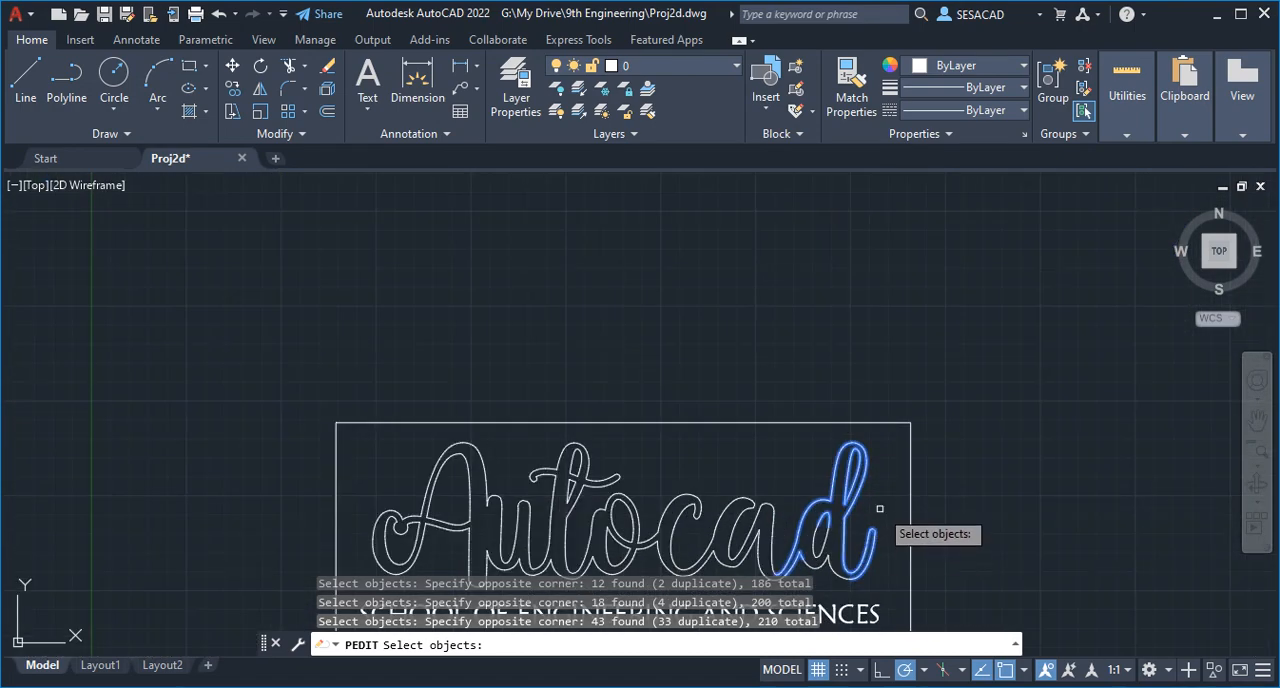
{"action": "key", "text": "Return"}
{"action": "key", "text": "Return"}
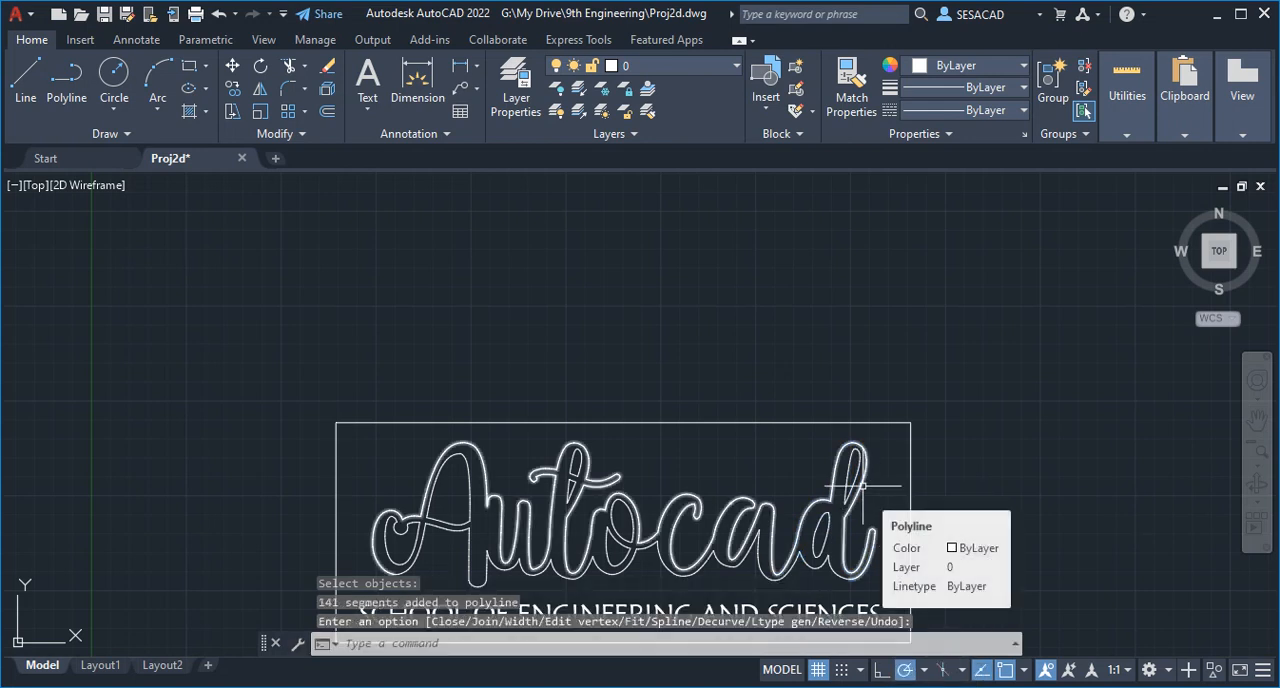
- Select the joined polyline to check how much of the lettering outline it covers from the A to the d's tail
{"action": "left_click", "coordinate": [861, 485]}
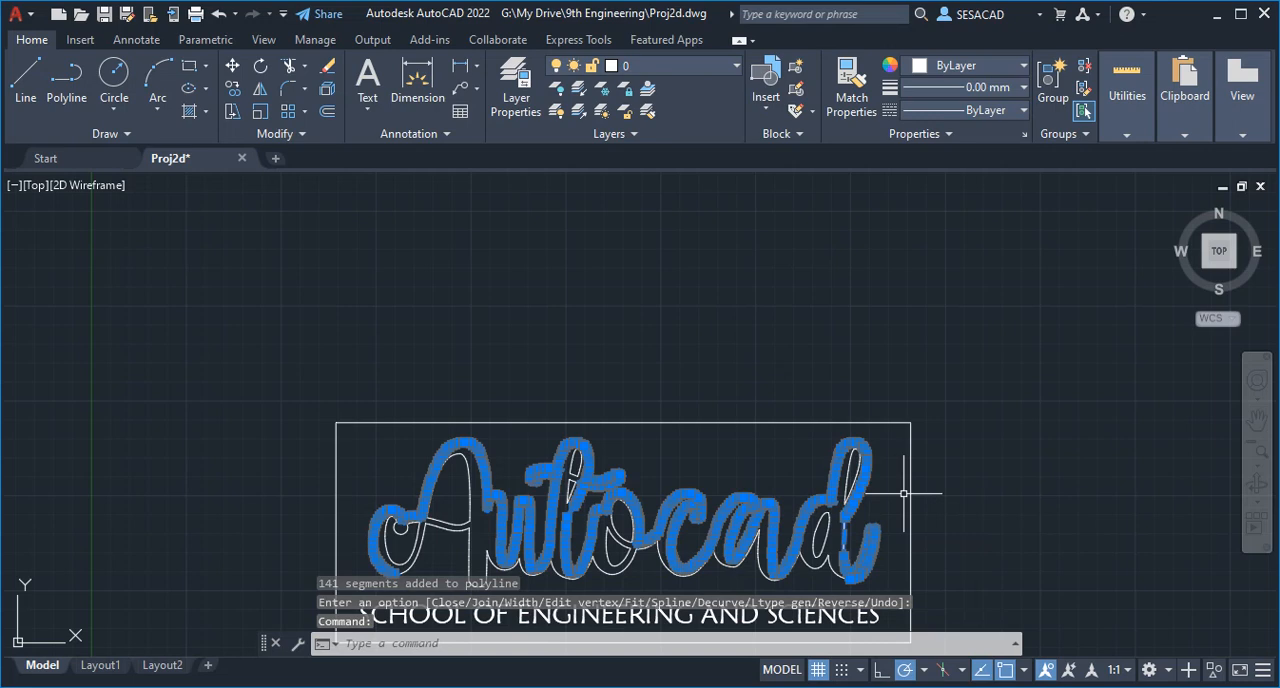
{"action": "key", "text": "Escape"}
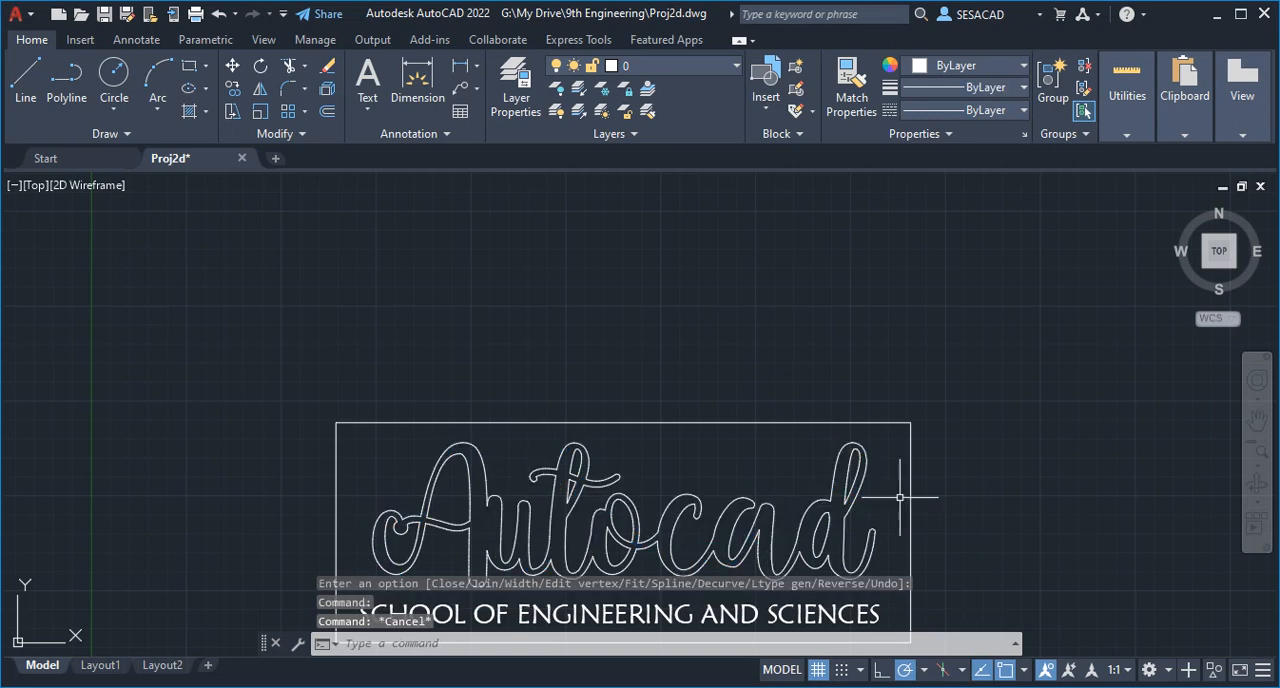
{"action": "middle_click_drag", "start_coordinate": [900, 497], "coordinate": [883, 371]}
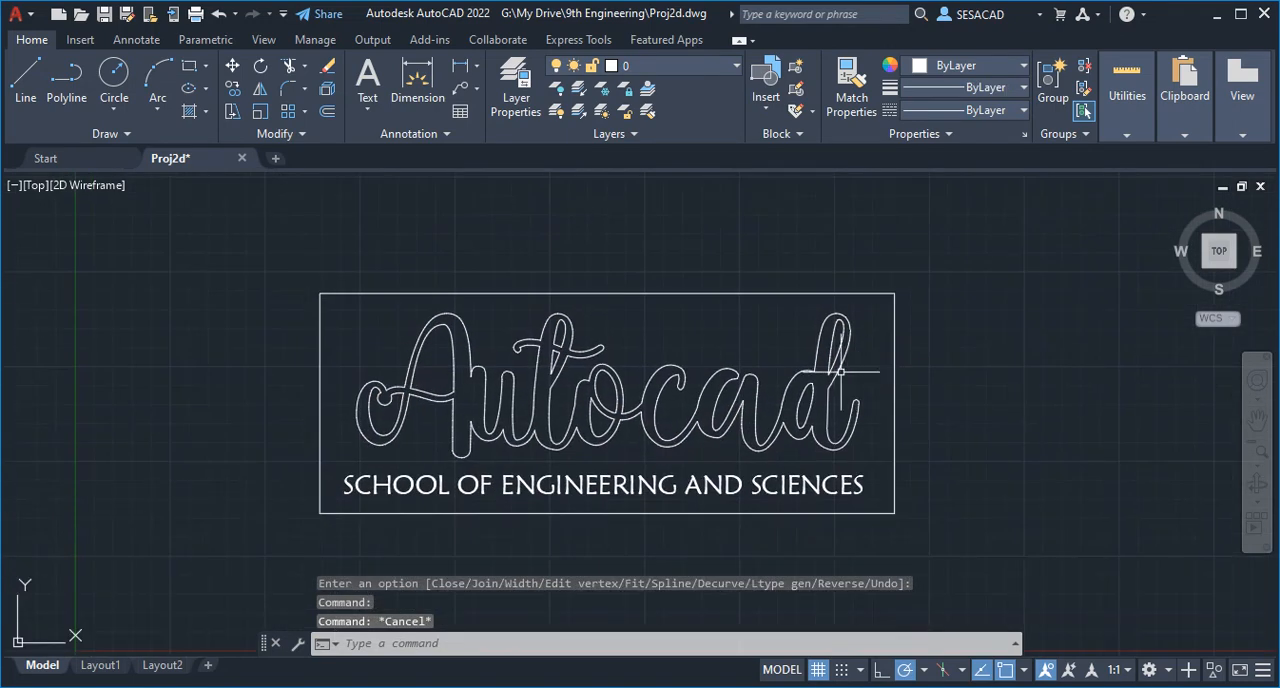
{"action": "left_click", "coordinate": [840, 369]}
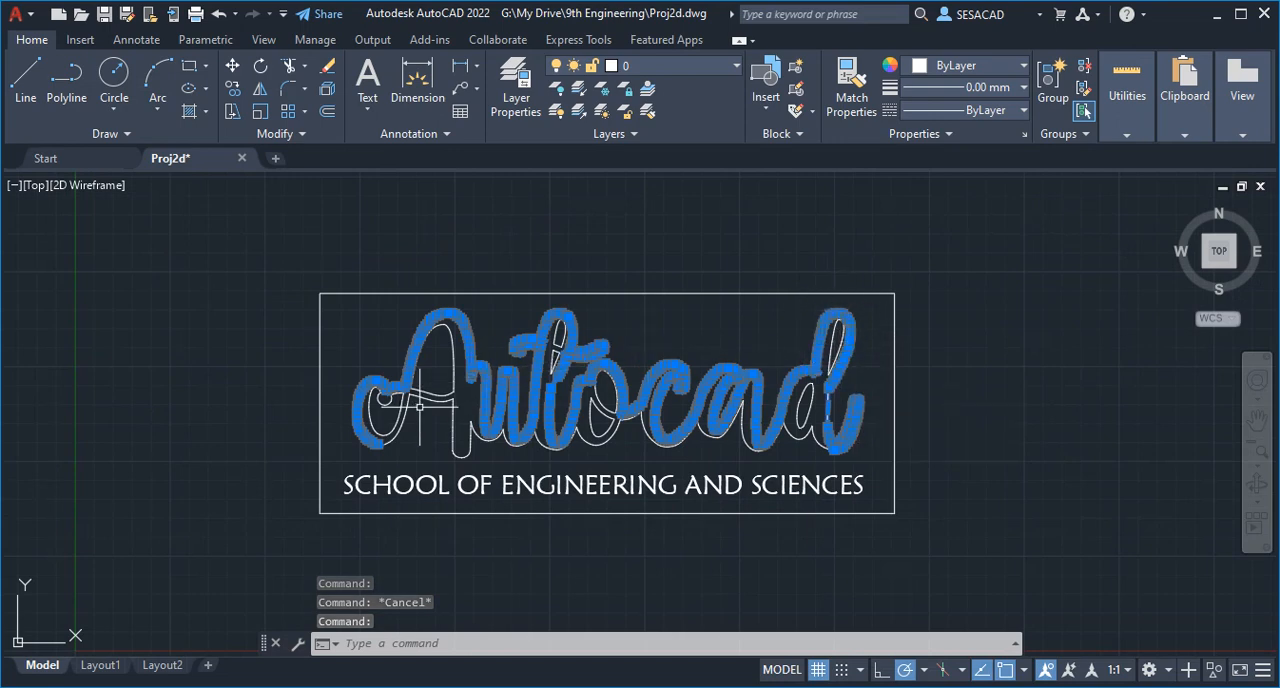
{"action": "key", "text": "Escape"}
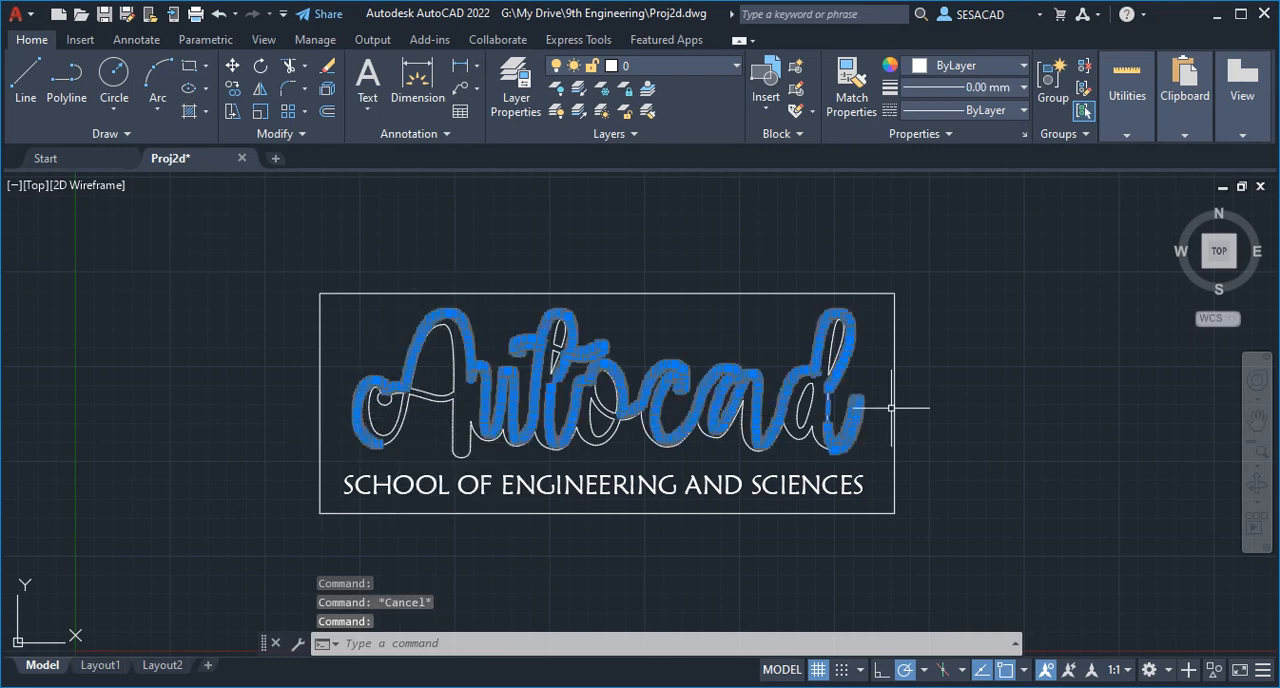
{"action": "scroll", "coordinate": [842, 388], "scroll_direction": "up", "scroll_amount": 4}
{"action": "scroll", "coordinate": [850, 395], "scroll_direction": "down", "scroll_amount": 6}
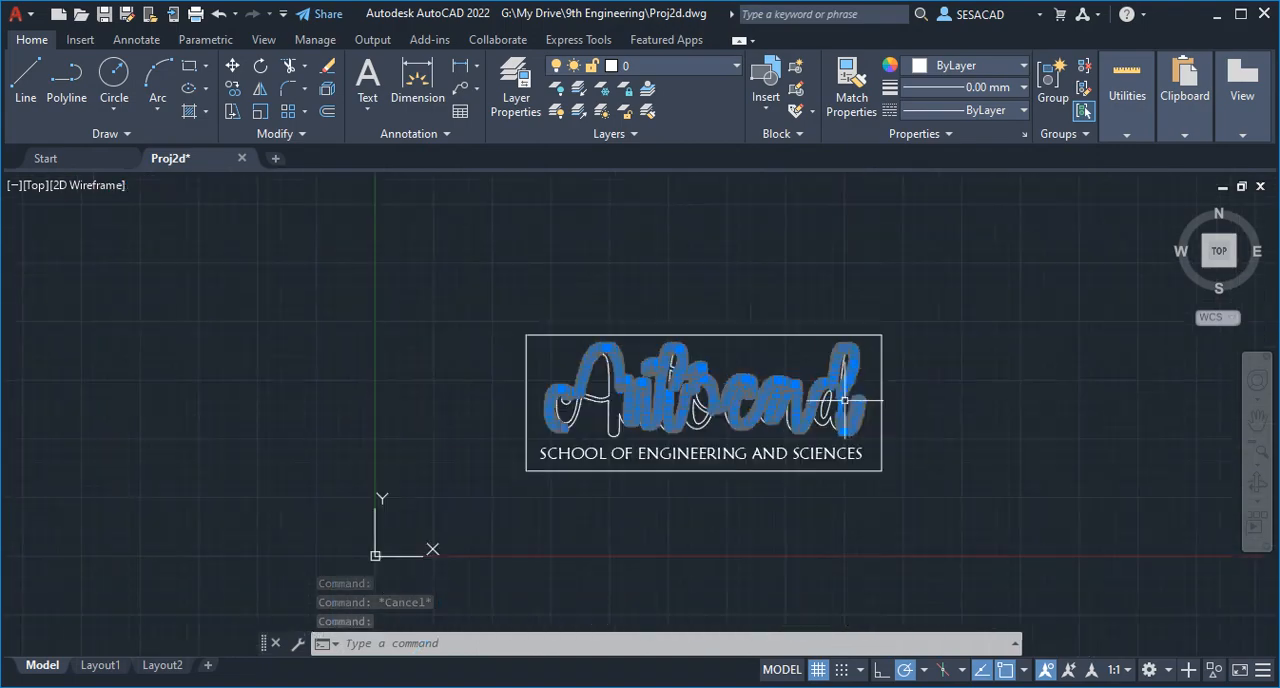